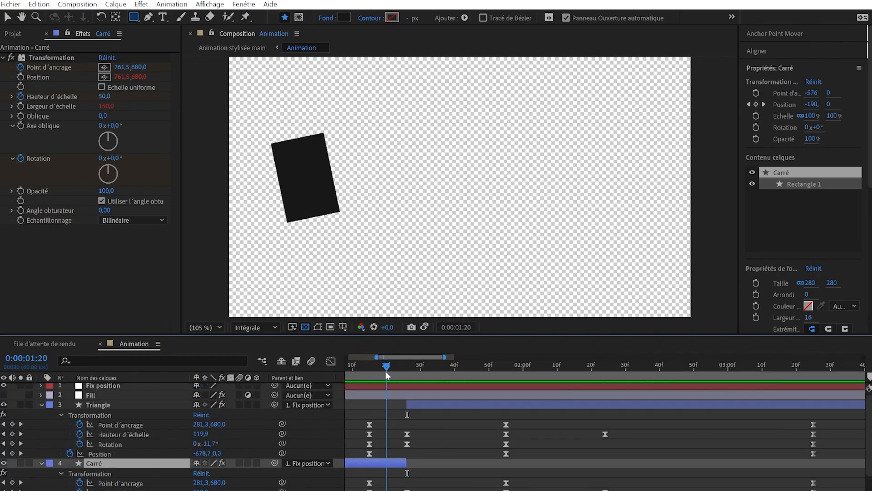
# Examine the square-to-triangle animation over time, including the speed graph of the Triangle layer's position
pyautogui.moveTo(386, 371); pyautogui.dragTo(409, 378)
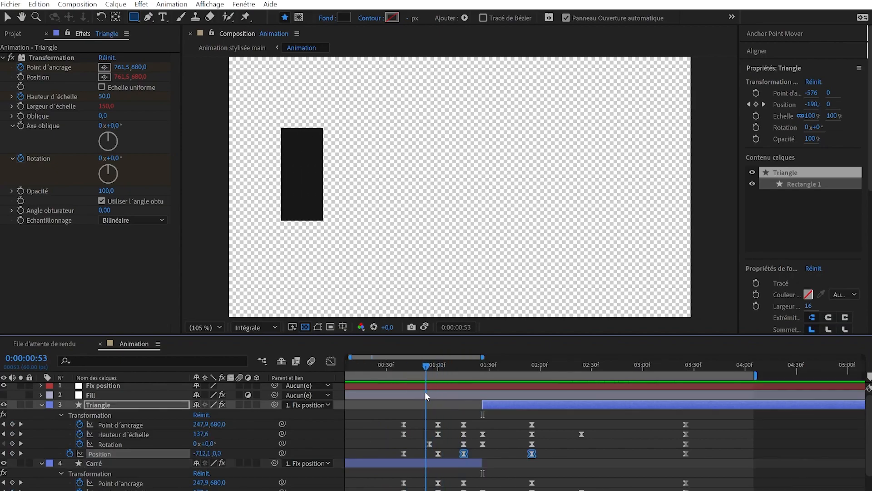
pyautogui.moveTo(424, 391); pyautogui.dragTo(480, 402)
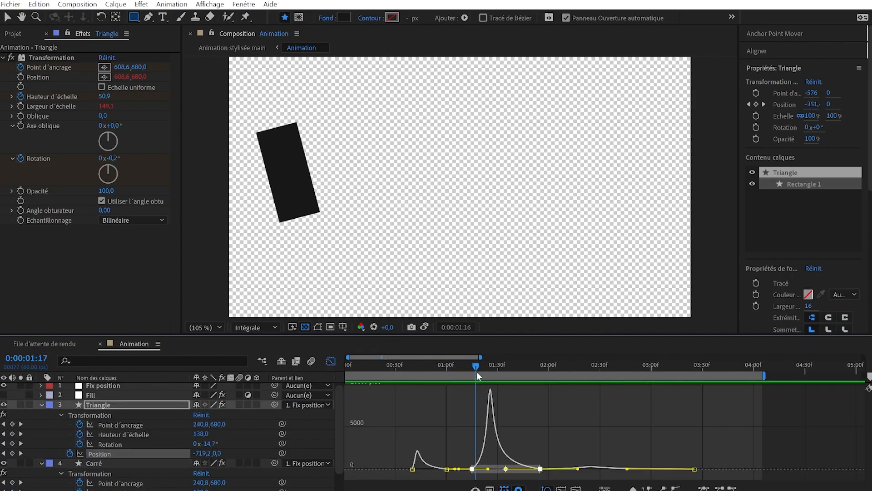
pyautogui.moveTo(478, 374); pyautogui.dragTo(638, 394)
pyautogui.moveTo(414, 450); pyautogui.dragTo(591, 472)
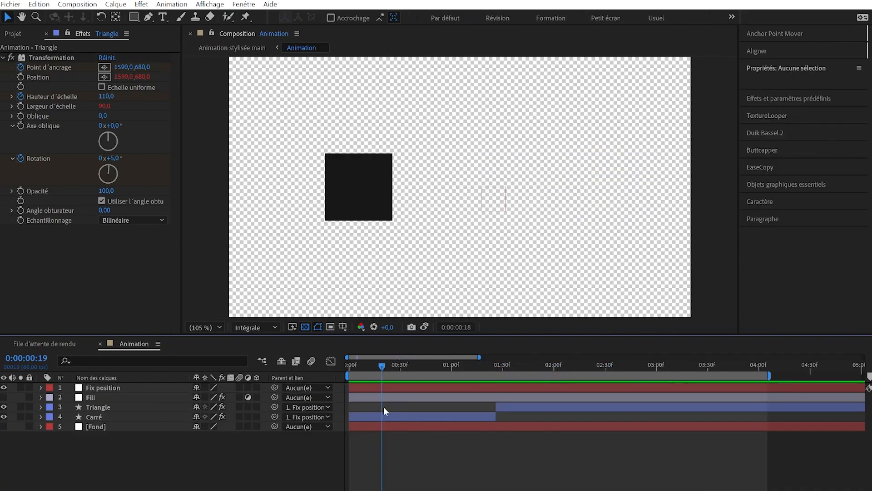
pyautogui.moveTo(383, 407); pyautogui.dragTo(677, 402)
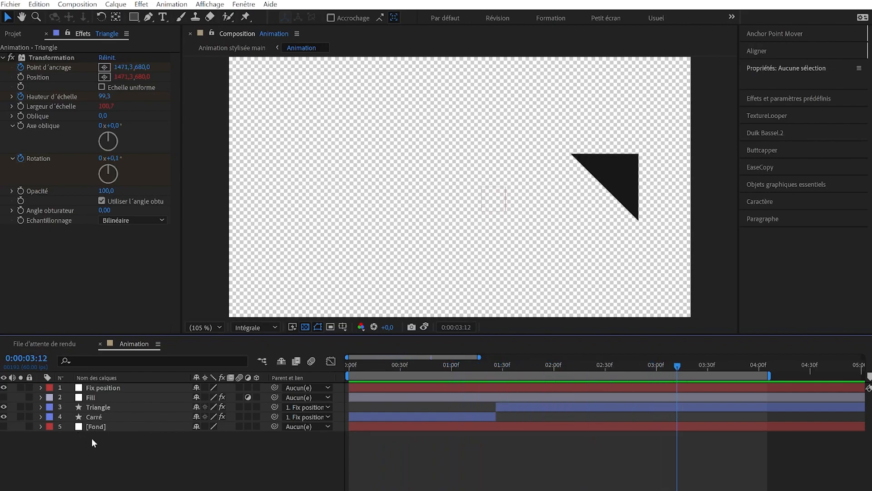
# Precompose all five layers of the Animation composition into a new composition named Source
pyautogui.moveTo(101, 456); pyautogui.dragTo(109, 385)
pyautogui.rightClick(141, 394)
pyautogui.click(204, 321)
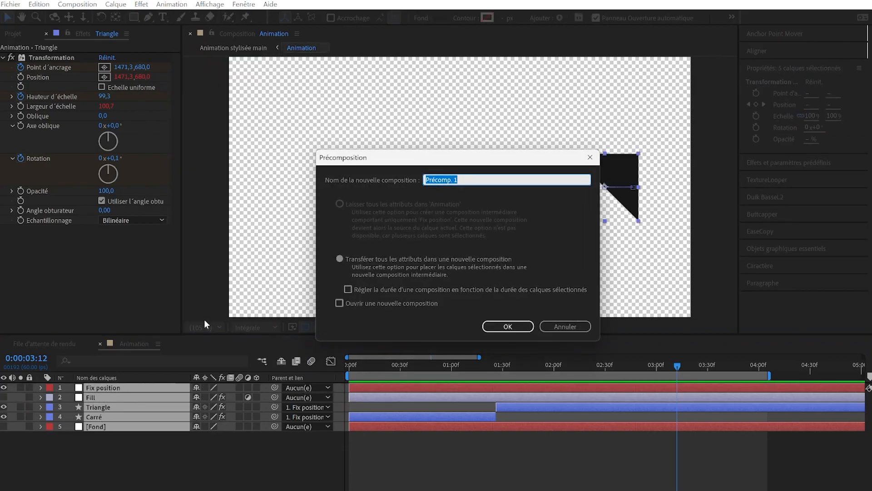
pyautogui.write('Source')
pyautogui.press('Return')
# Inspect the Source precomposition and its Carré and Triangle layers, and preview the motion in the Animation composition
pyautogui.moveTo(342, 435); pyautogui.dragTo(398, 439)
pyautogui.doubleClick(110, 389)
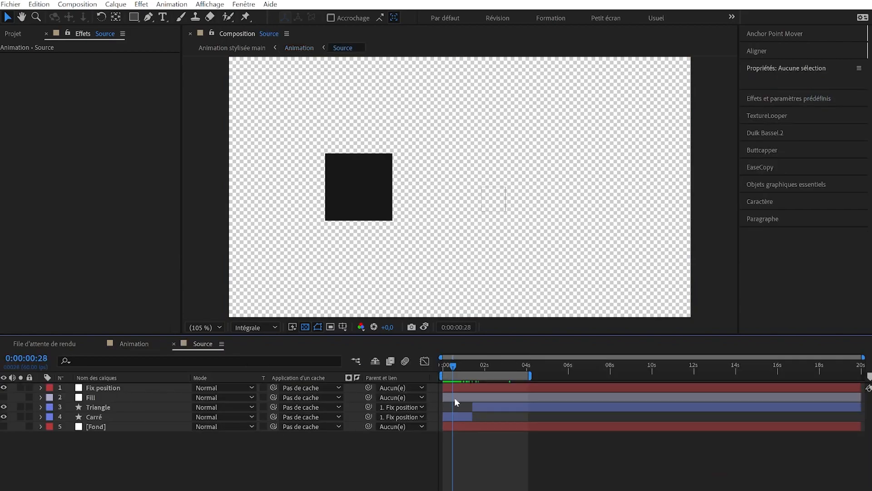
pyautogui.click(398, 394)
pyautogui.moveTo(399, 394); pyautogui.dragTo(375, 421)
pyautogui.moveTo(375, 386); pyautogui.dragTo(426, 424)
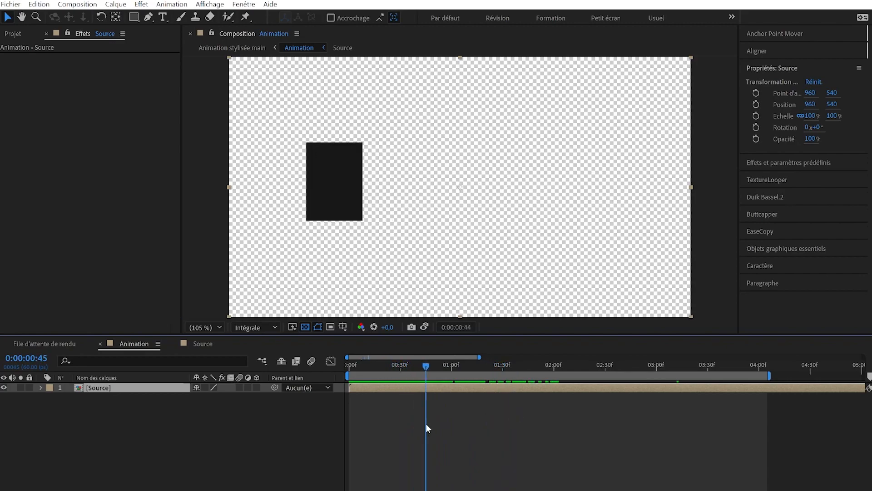
pyautogui.press('space')
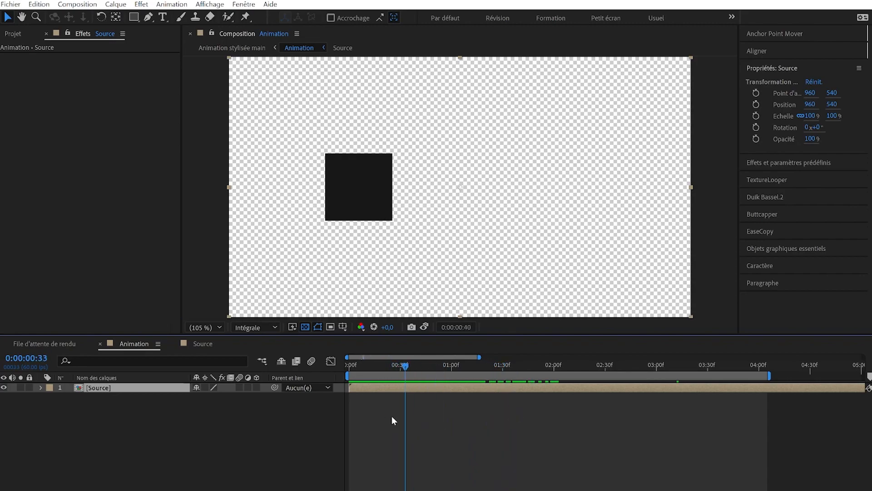
pyautogui.click(200, 344)
pyautogui.click(95, 416)
pyautogui.click(98, 407)
pyautogui.moveTo(466, 365)
pyautogui.mouseDown()
pyautogui.moveTo(459, 367)
pyautogui.moveTo(479, 372)
pyautogui.mouseUp()
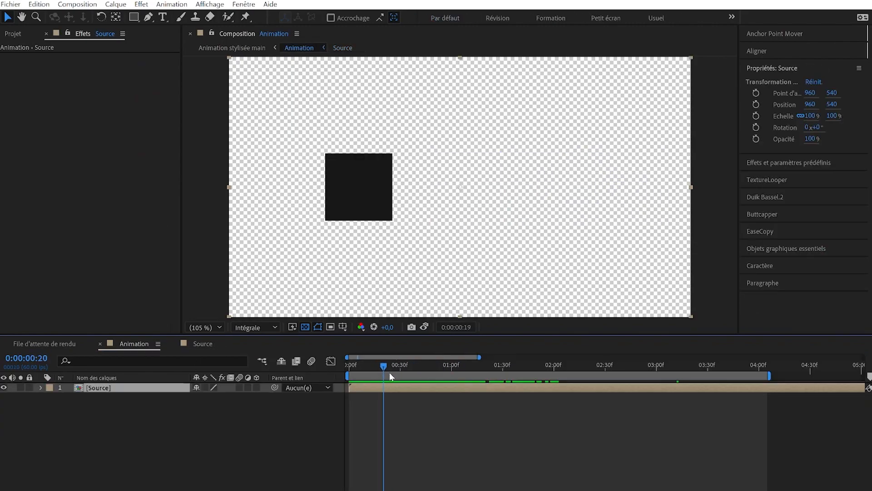
# Examine the square up close in the Animation composition and preview the start of its movement
pyautogui.moveTo(390, 376)
pyautogui.mouseDown()
pyautogui.moveTo(435, 376)
pyautogui.moveTo(391, 364)
pyautogui.mouseUp()
pyautogui.scroll(2, 339, 187)
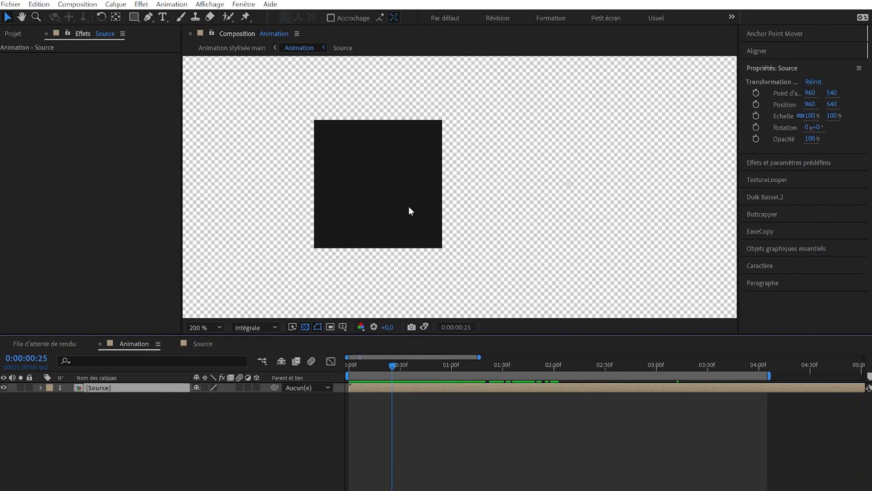
pyautogui.hotkey('shift', '/')
pyautogui.scroll(2, 411, 183)
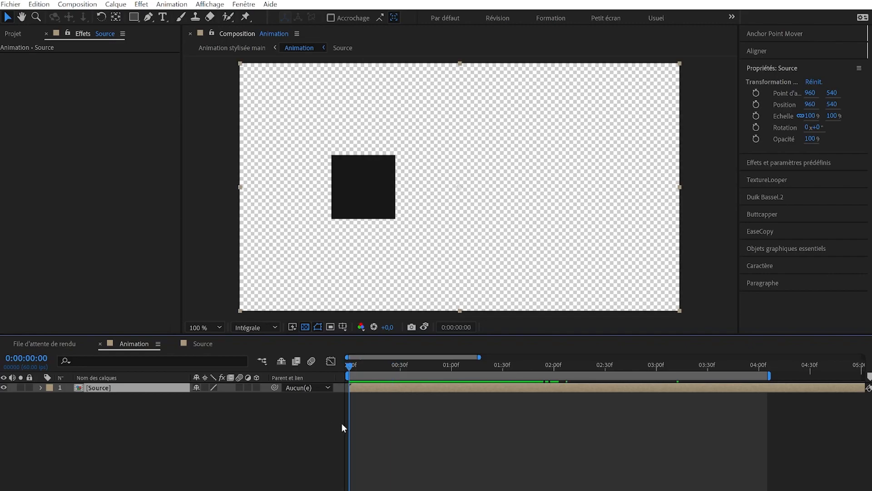
pyautogui.moveTo(348, 427); pyautogui.dragTo(412, 445)
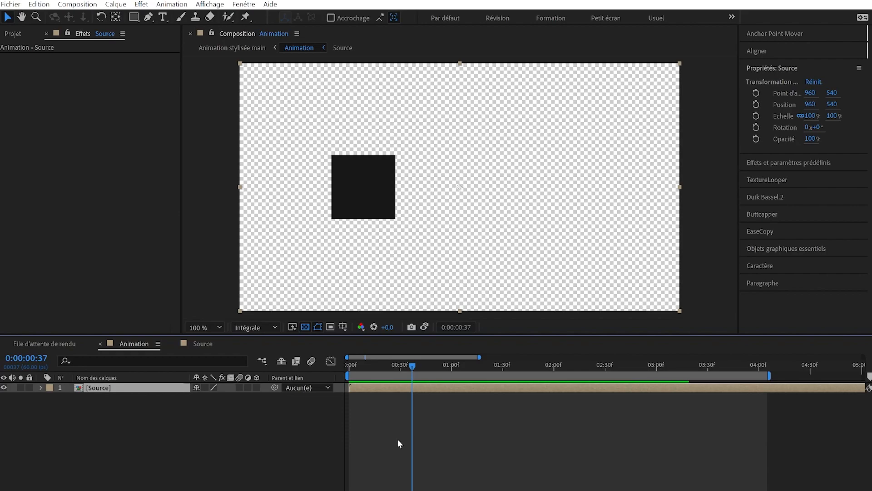
# Apply the Postérisation temporelle effect to the Source layer
pyautogui.hotkey('ctrl', 'space')
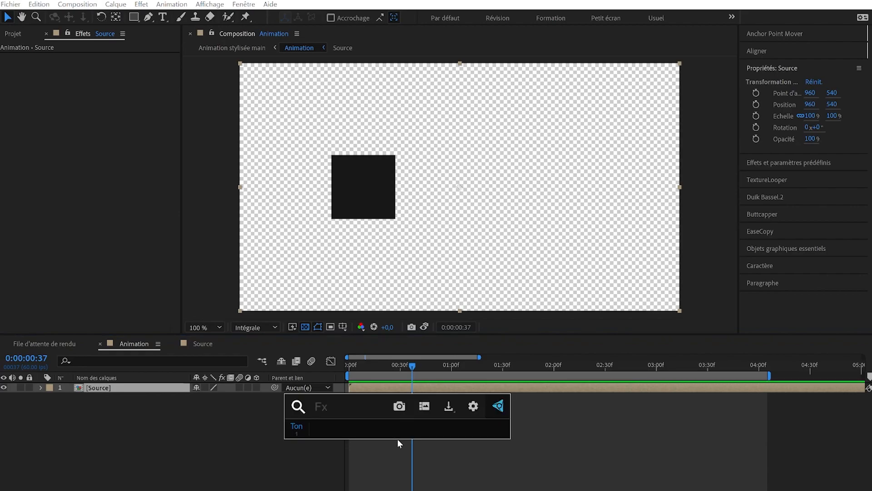
pyautogui.write('post')
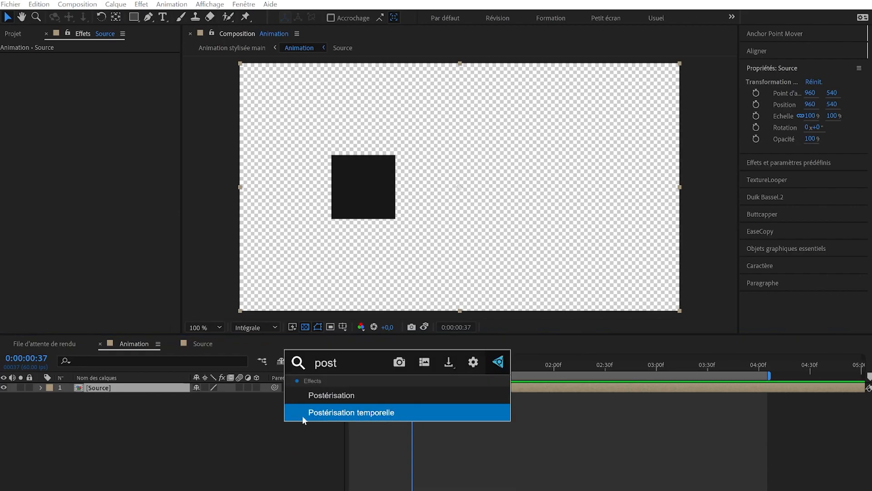
pyautogui.click(308, 412)
pyautogui.hotkey('ctrl', 'space')
pyautogui.write('cou')
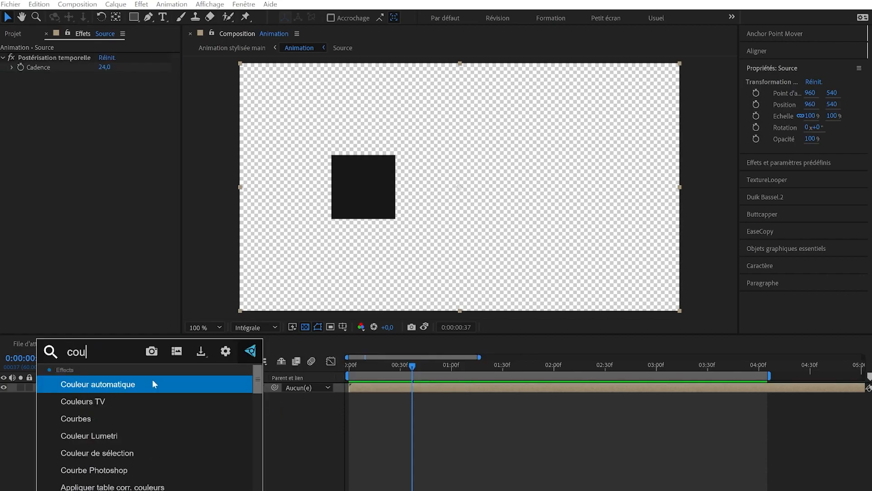
pyautogui.write('rbes')
pyautogui.press('Return')
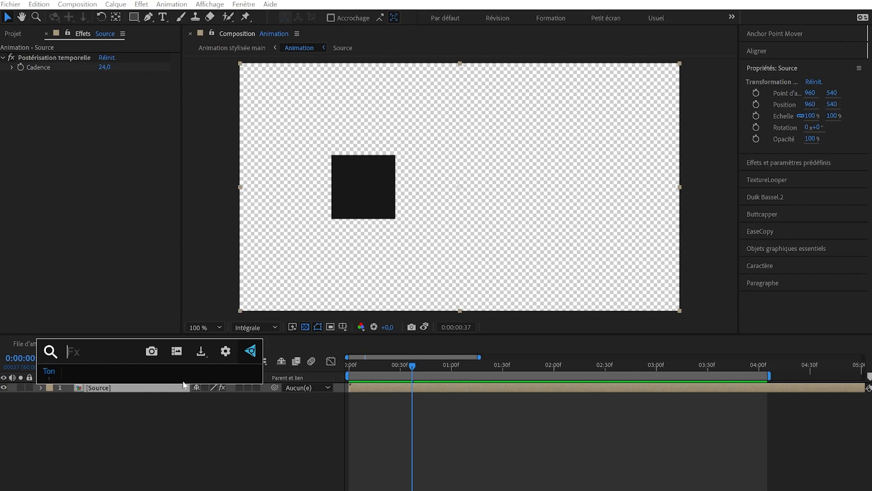
# Search the effects and presets library for "postéri"
pyautogui.click(789, 162)
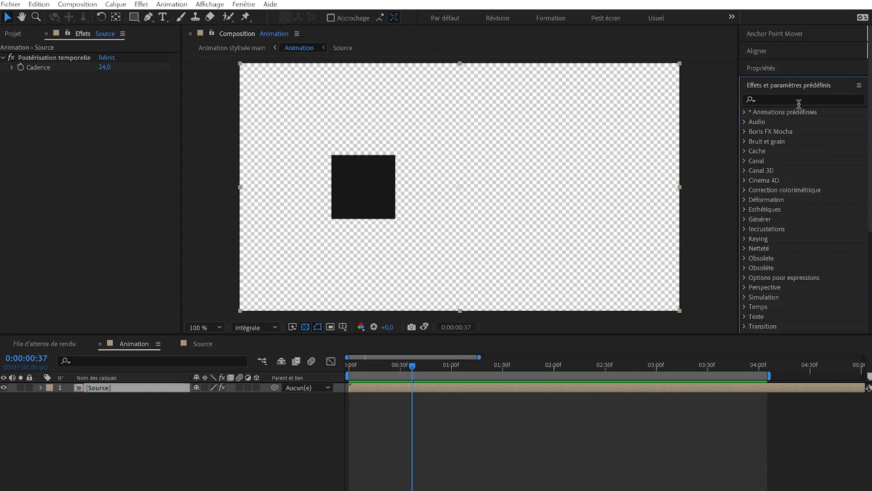
pyautogui.click(772, 96)
pyautogui.write('postéri')
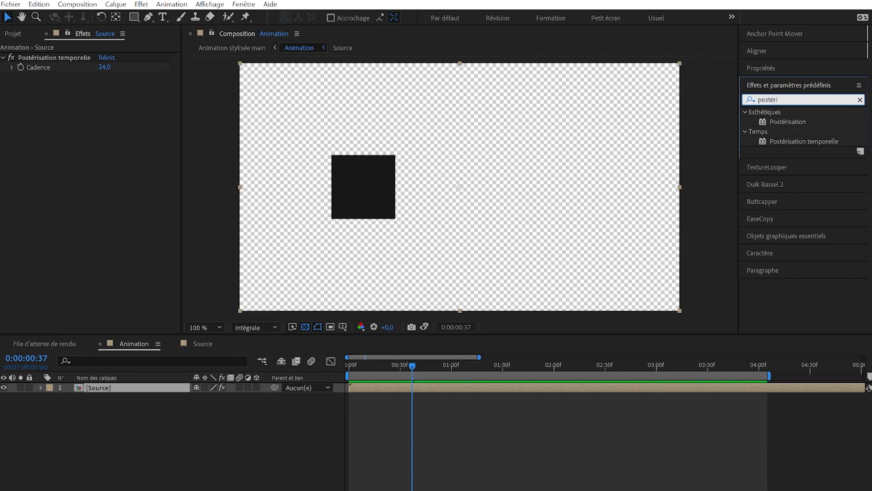
# Set the Cadence of the Source layer's Postérisation temporelle effect to 12
pyautogui.click(118, 57)
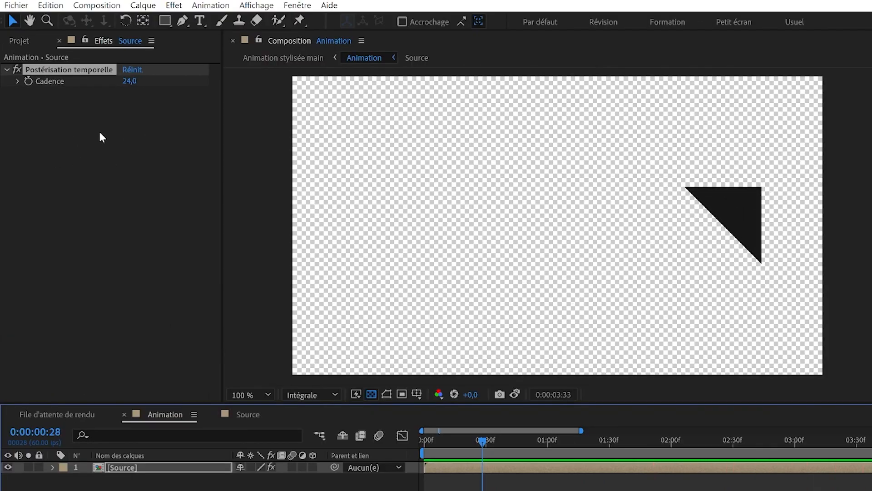
pyautogui.moveTo(123, 83); pyautogui.dragTo(55, 96)
pyautogui.click(130, 81)
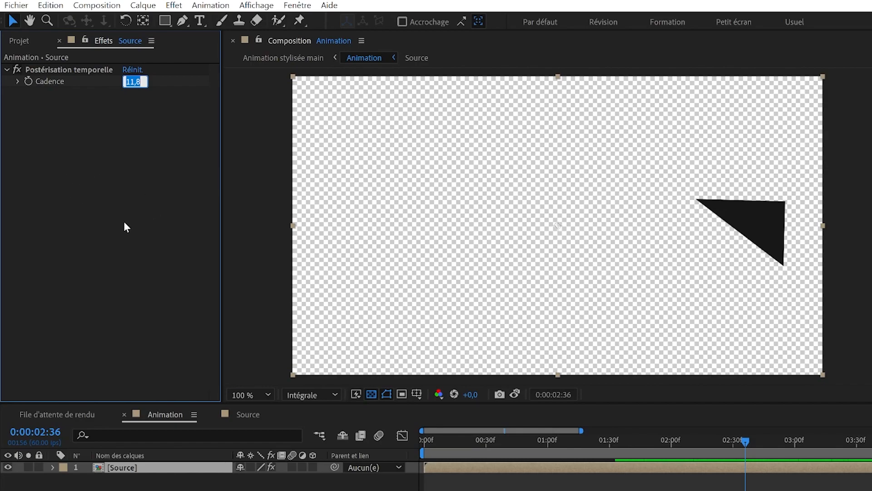
pyautogui.write('12')
pyautogui.press('Return')
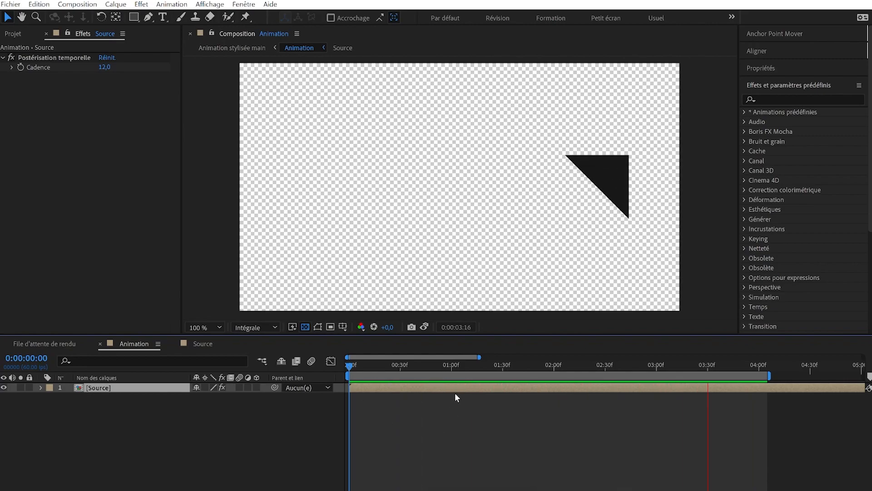
# Apply the Contours bruts effect to the Source layer
pyautogui.moveTo(361, 363); pyautogui.dragTo(365, 365)
pyautogui.scroll(1, 358, 190)
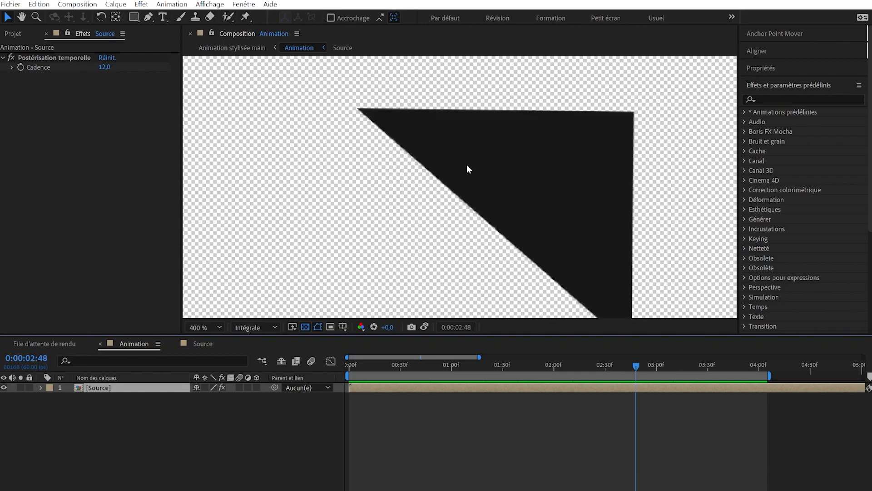
pyautogui.scroll(-1, 527, 153)
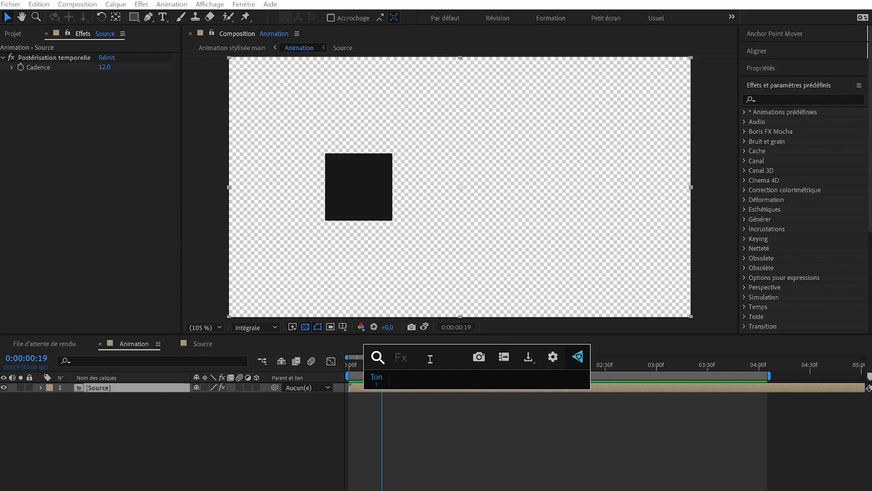
pyautogui.write('contour')
pyautogui.press('Down')
pyautogui.press('Return')
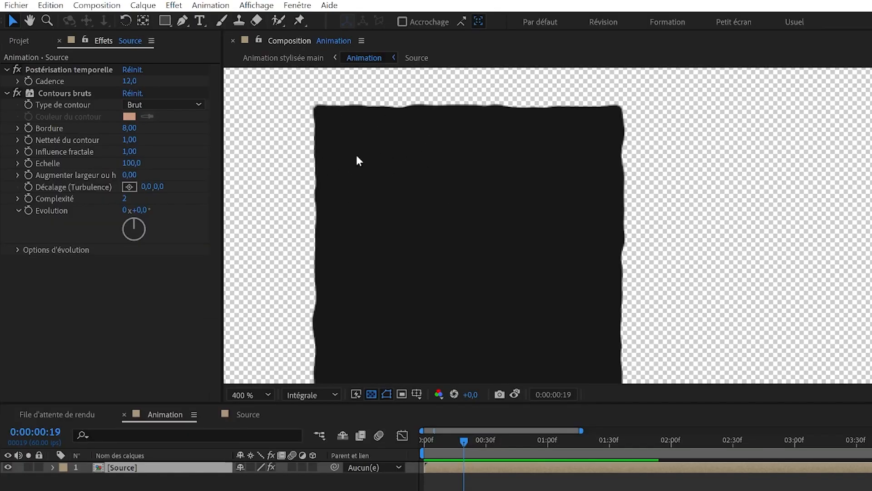
# Set the Contours bruts effect to the Rouillé contour type with a Bordure of 3 and an Echelle of 200
pyautogui.scroll(-2, 439, 127)
pyautogui.scroll(2, 409, 130)
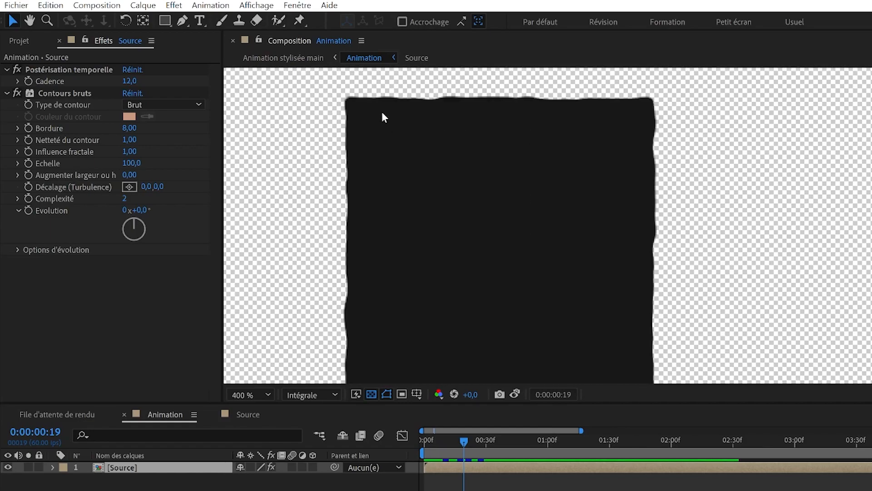
pyautogui.click(149, 106)
pyautogui.click(154, 180)
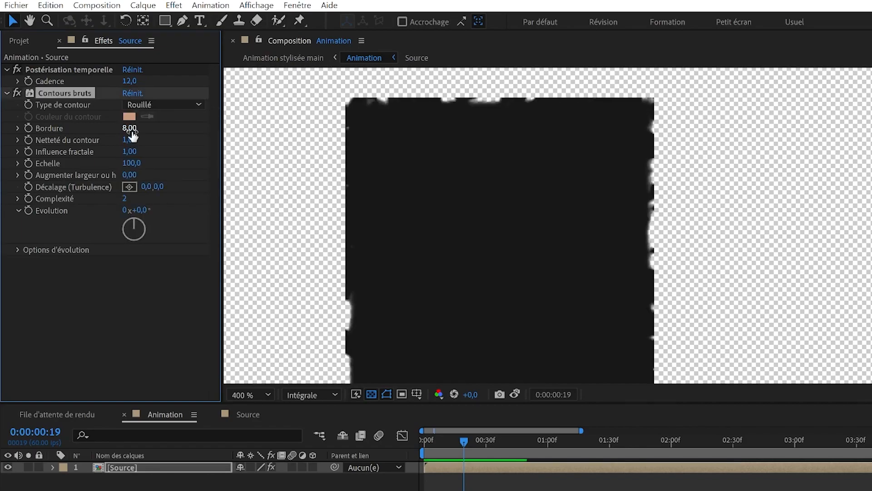
pyautogui.write('3')
pyautogui.press('Return')
pyautogui.click(131, 163)
pyautogui.write('200')
pyautogui.press('Return')
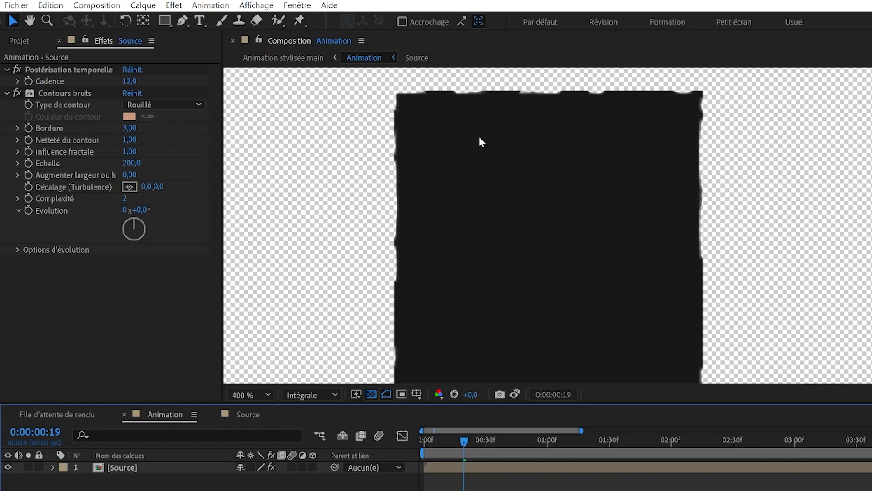
# Apply the Turbulences effect to the Source layer
pyautogui.hotkey('ctrl', 'space')
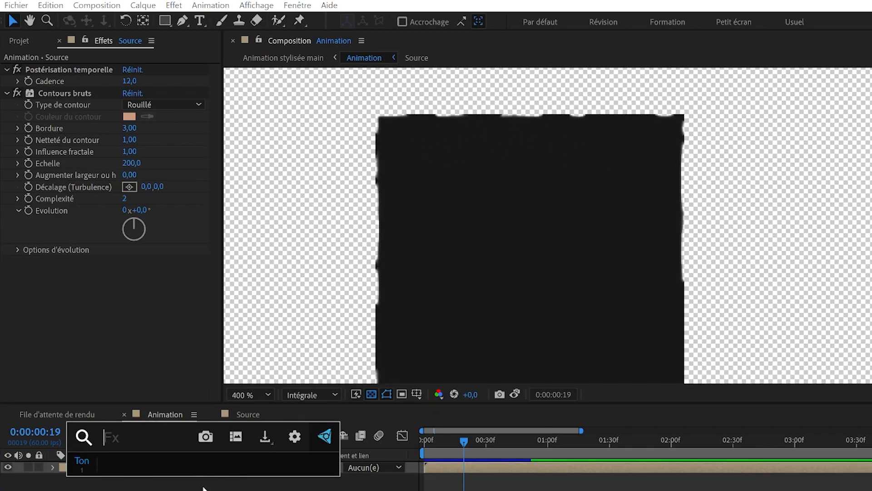
pyautogui.write('turb')
pyautogui.press('Return')
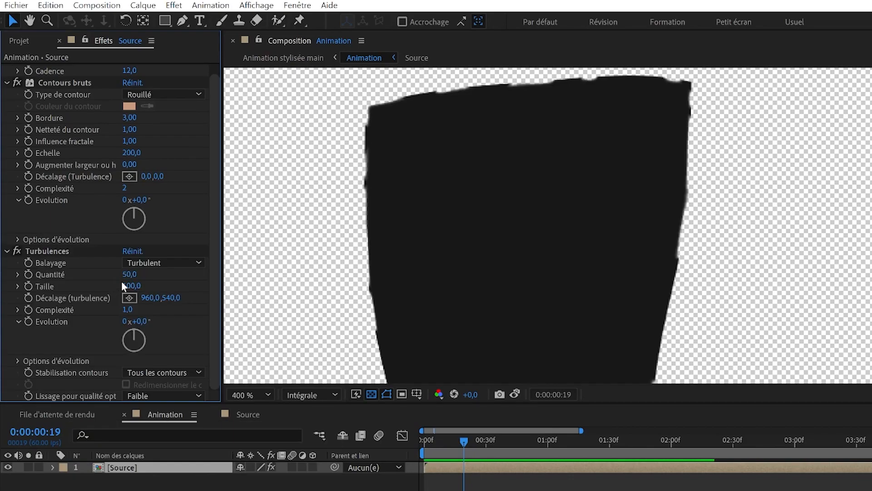
# Set the Turbulences effect's Quantité to 4, Taille to 40 and Complexité to 2
pyautogui.click(129, 275)
pyautogui.click(129, 286)
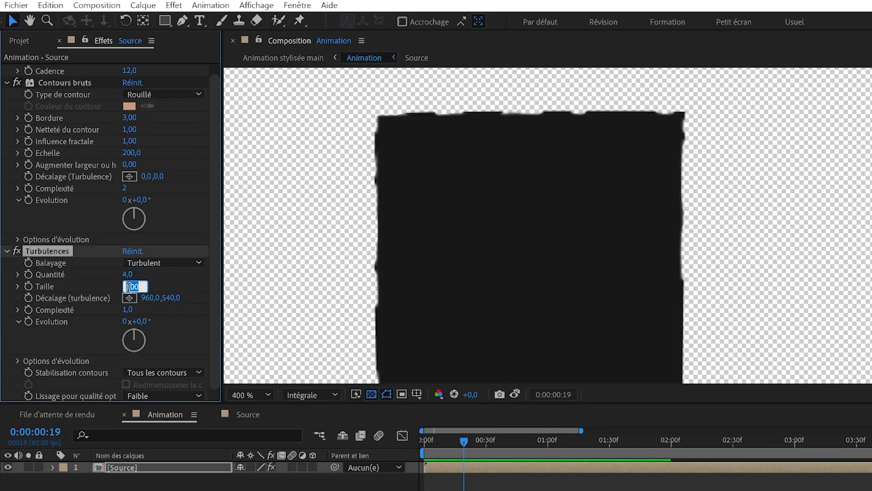
pyautogui.write('40')
pyautogui.click(128, 309)
pyautogui.click(171, 331)
# Examine the square's distorted edges close up and from further out, comparing Contours bruts disabled and enabled
pyautogui.scroll(-1, 490, 131)
pyautogui.scroll(1, 506, 140)
pyautogui.scroll(-1, 507, 141)
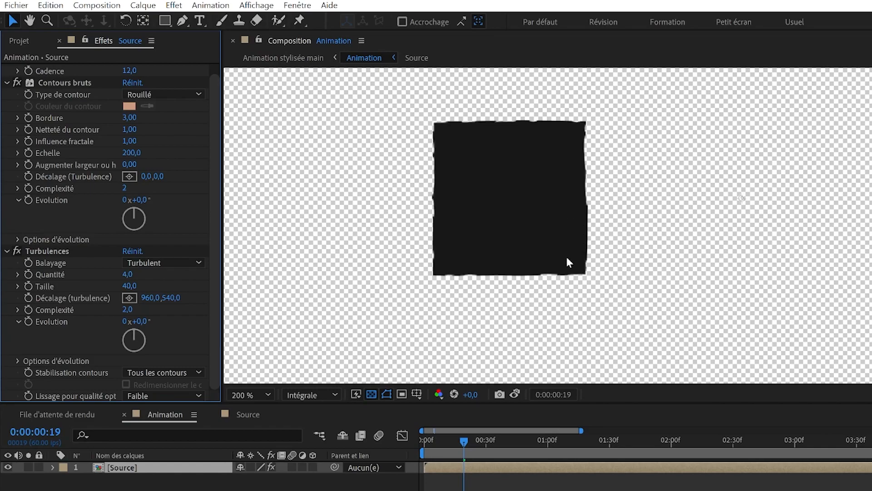
pyautogui.scroll(1, 492, 159)
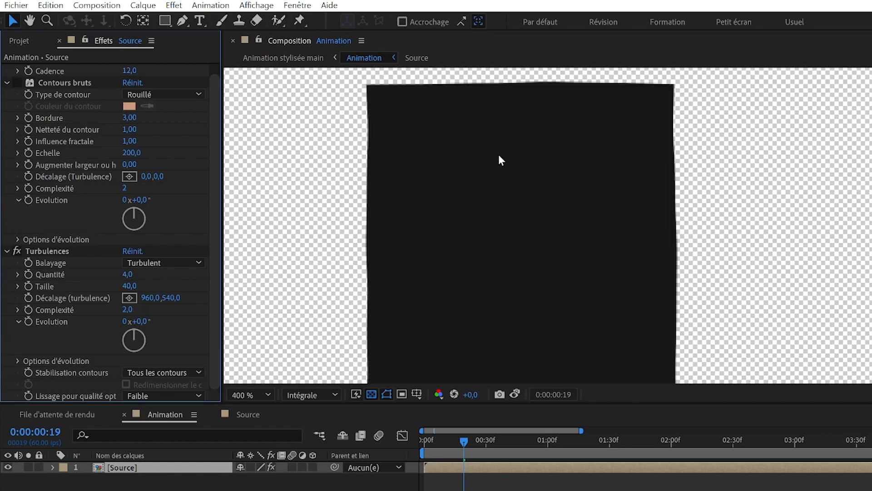
pyautogui.scroll(-2, 486, 162)
pyautogui.scroll(1, 480, 165)
pyautogui.scroll(1, 468, 122)
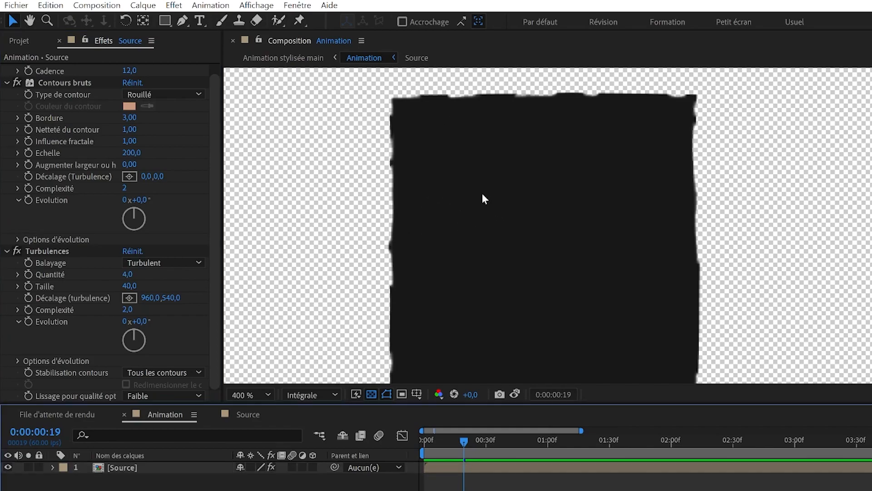
pyautogui.scroll(-1, 482, 194)
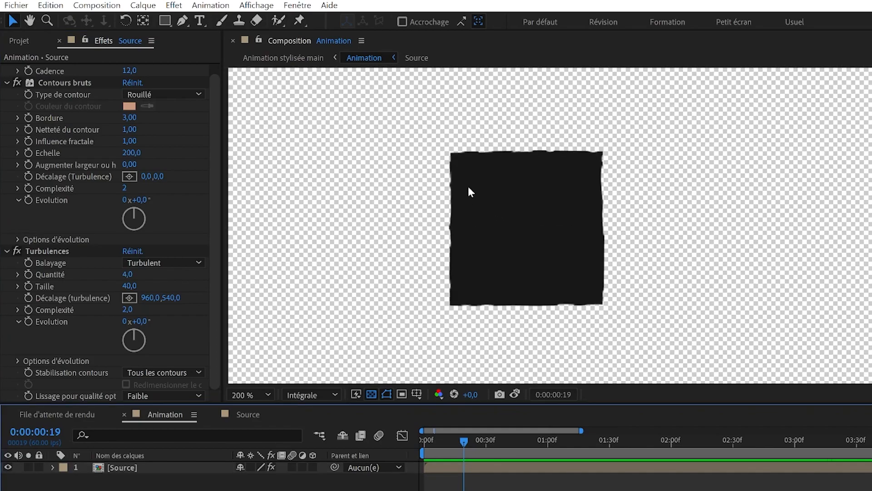
pyautogui.scroll(2, 483, 179)
pyautogui.scroll(-1, 457, 199)
pyautogui.scroll(-1, 475, 179)
pyautogui.scroll(1, 478, 179)
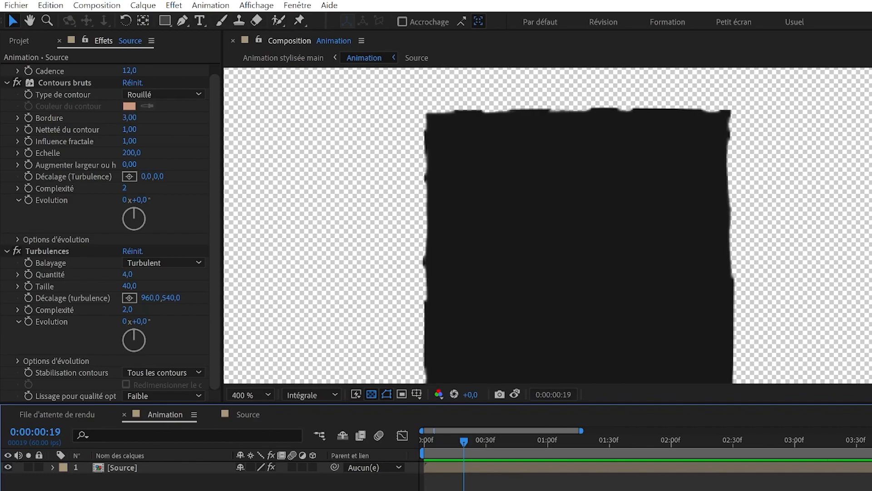
# Apply a second Turbulences effect to the Source layer
pyautogui.click(157, 467)
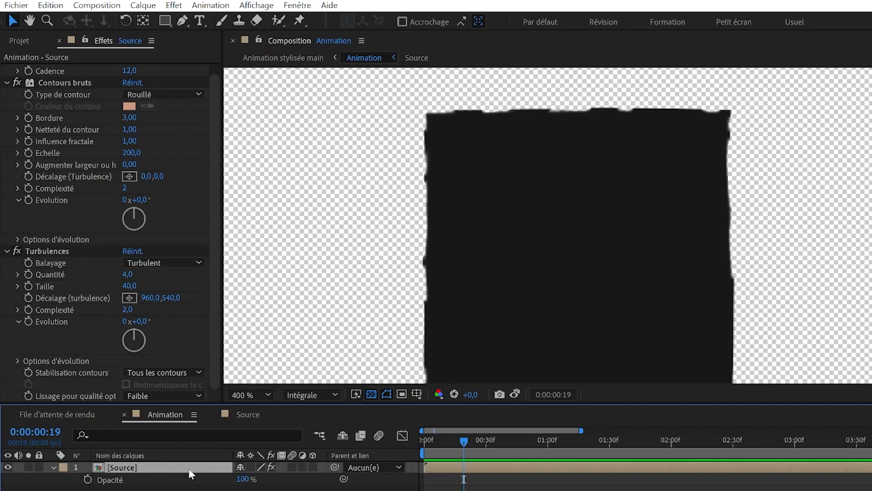
pyautogui.hotkey('ctrl', 'space')
pyautogui.write('turb')
pyautogui.click(130, 471)
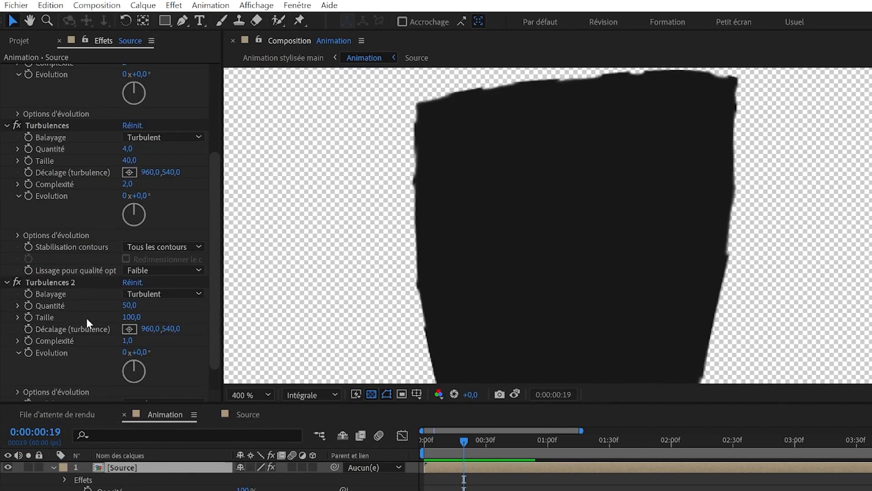
# Set the Taille of the Turbulences 2 effect to 2
pyautogui.click(126, 314)
pyautogui.click(109, 312)
pyautogui.click(128, 317)
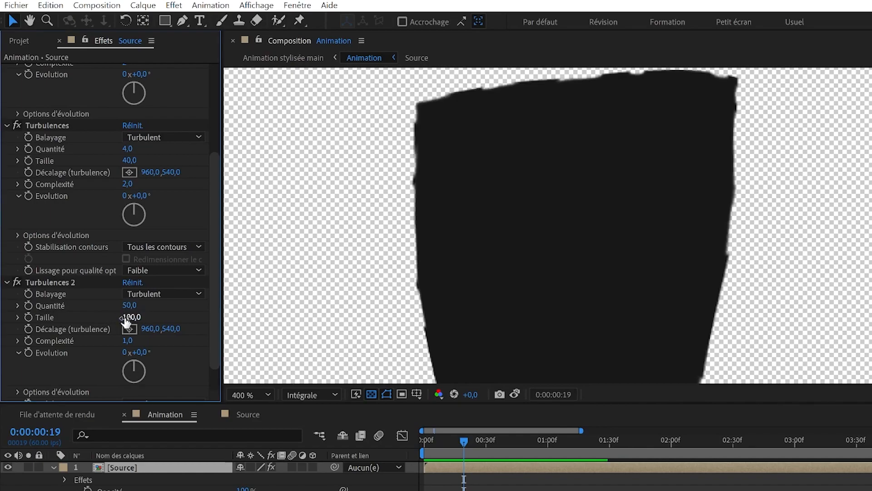
pyautogui.write('2')
pyautogui.press('Return')
pyautogui.scroll(1, 388, 170)
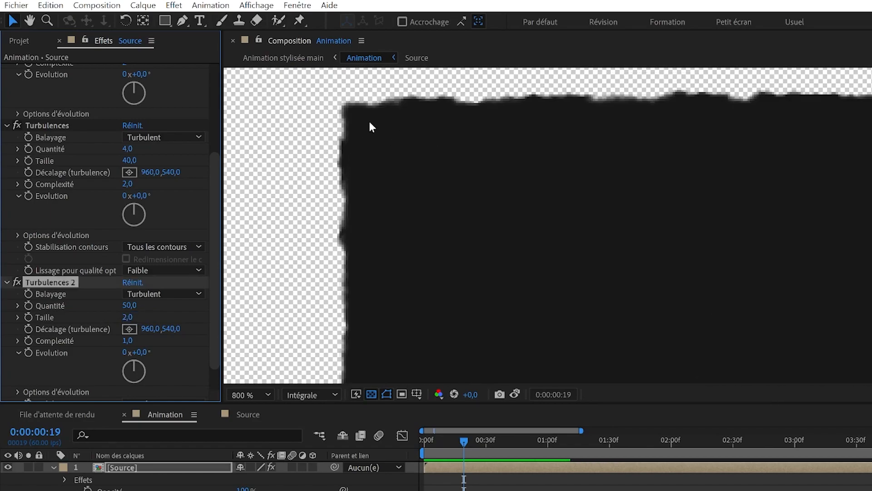
pyautogui.scroll(-1, 382, 141)
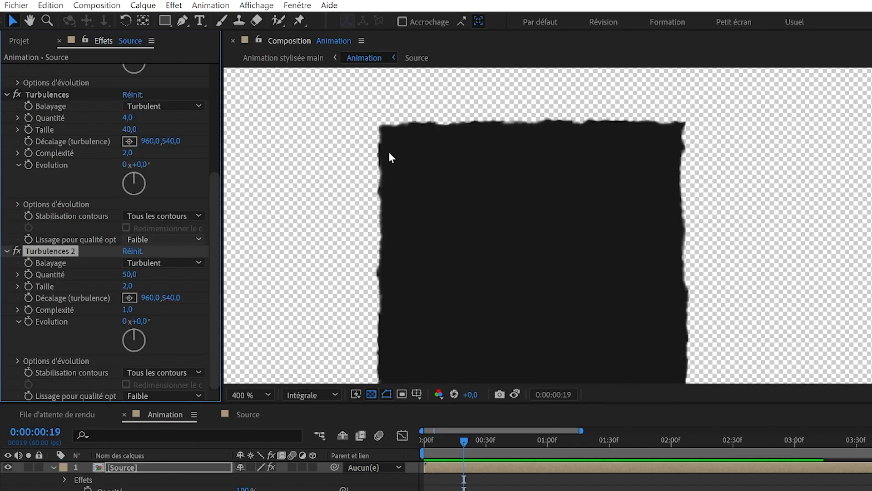
# Set the Complexité of the Turbulences 2 effect to 4 and inspect the square's edges up close
pyautogui.click(128, 311)
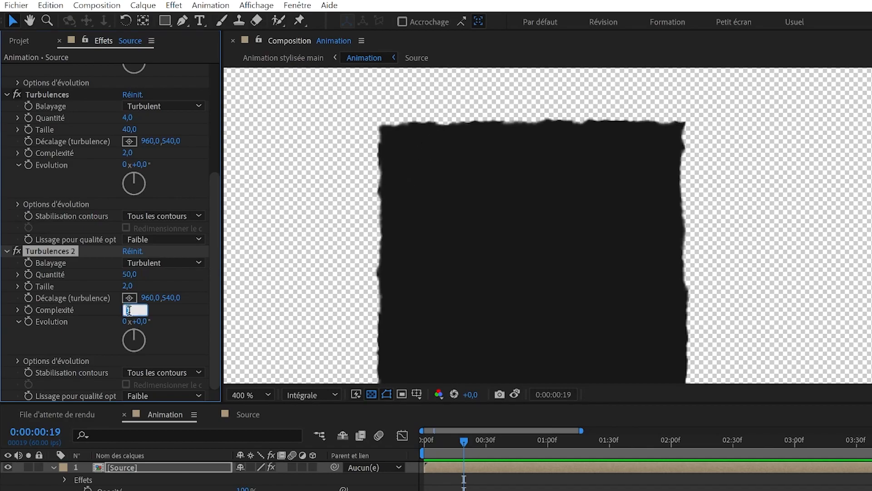
pyautogui.write('4')
pyautogui.press('Return')
pyautogui.scroll(1, 357, 154)
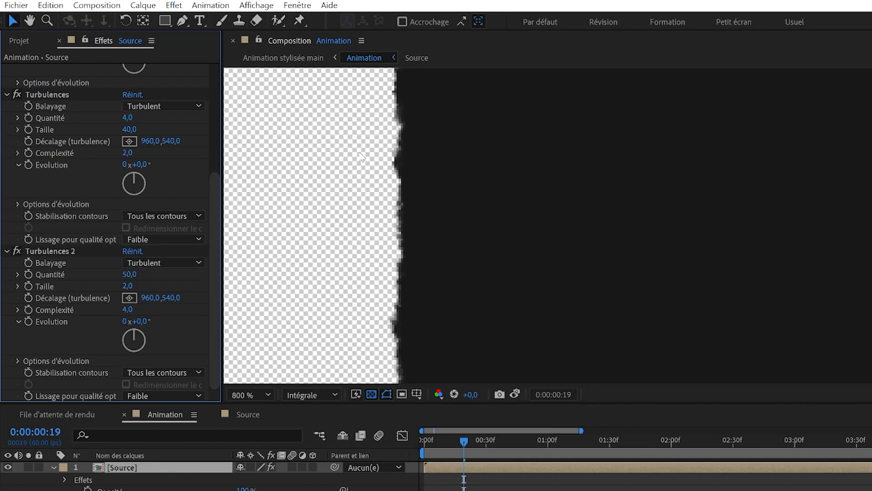
pyautogui.scroll(-1, 396, 173)
pyautogui.scroll(1, 395, 213)
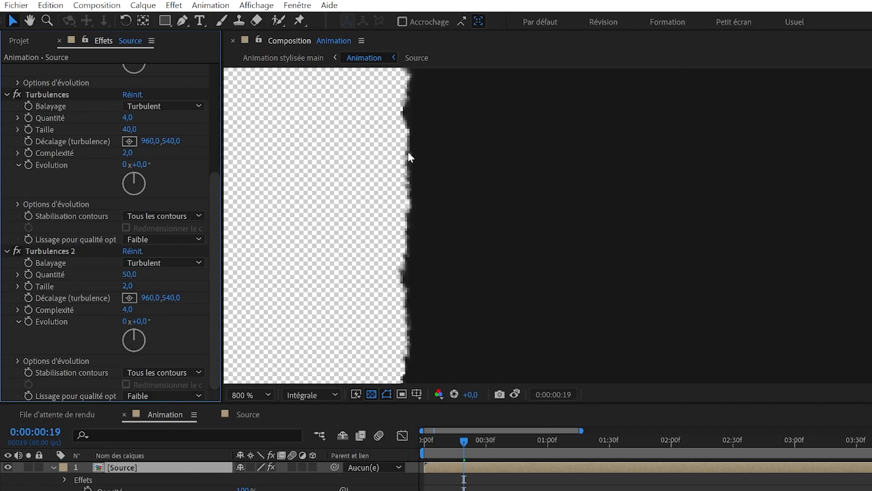
pyautogui.scroll(-1, 400, 190)
pyautogui.scroll(1, 403, 164)
pyautogui.scroll(-1, 402, 164)
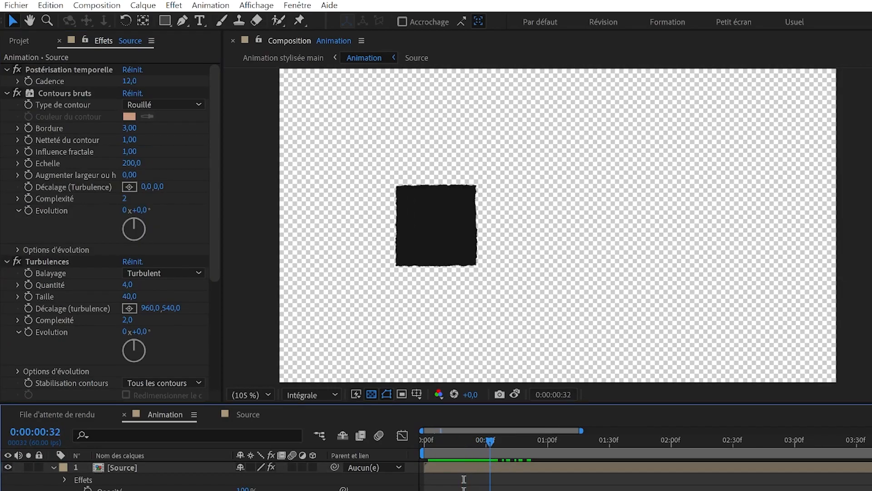
# Rename the Postérisation temporelle effect as Saccades
pyautogui.click(33, 69)
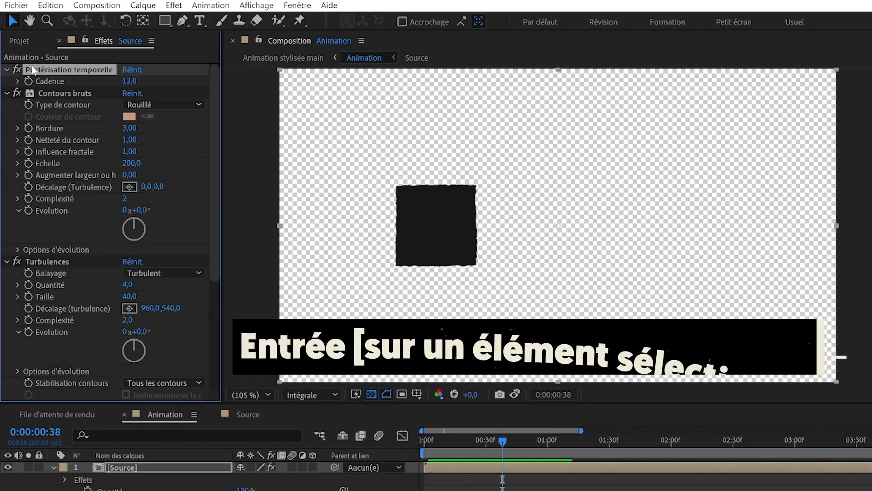
pyautogui.press('Return')
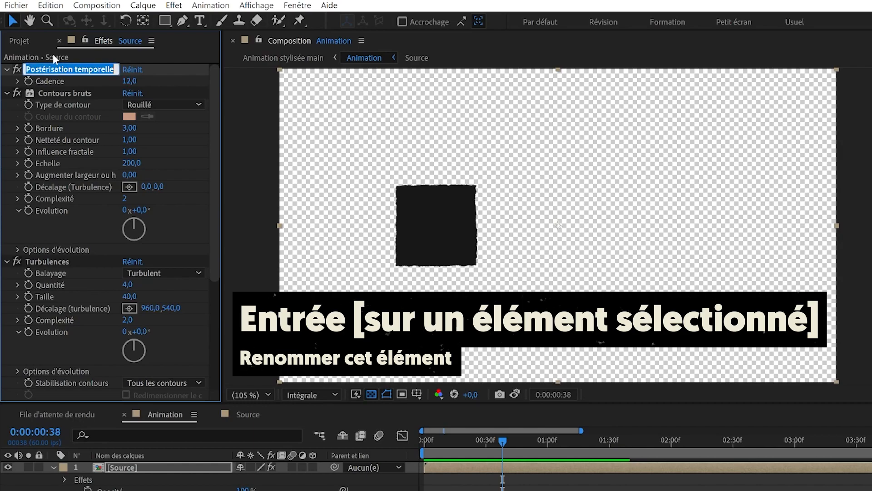
pyautogui.write('S')
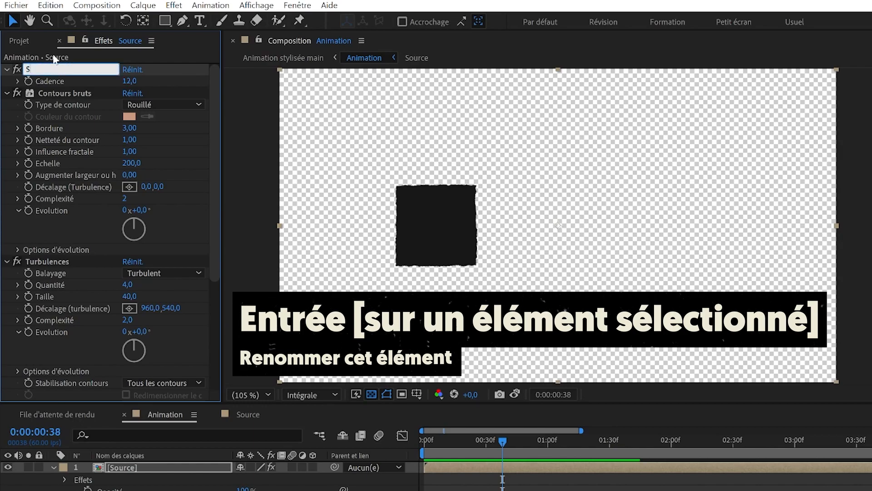
pyautogui.write('accades')
pyautogui.press('Return')
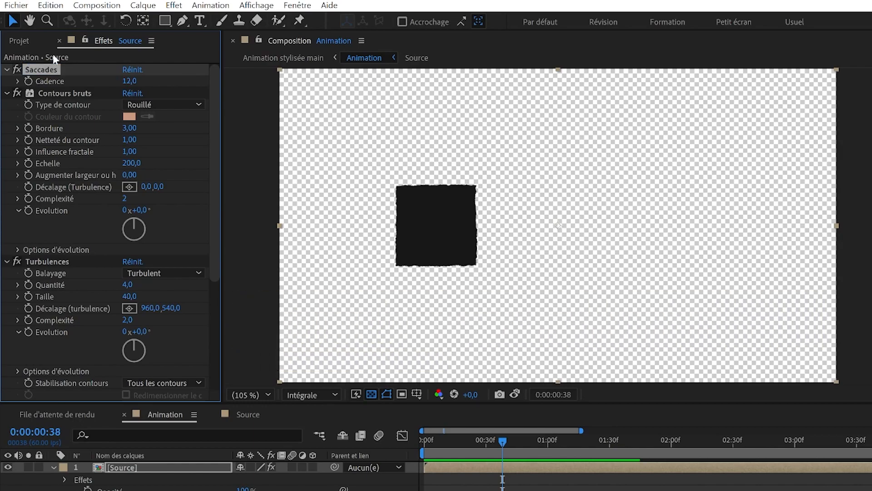
# Rename the Contours bruts effect as Distorsion
pyautogui.click(68, 91)
pyautogui.press('Return')
pyautogui.write('Distorsion')
pyautogui.press('Return')
# Rename the first Turbulences effect as Renflement
pyautogui.click(58, 267)
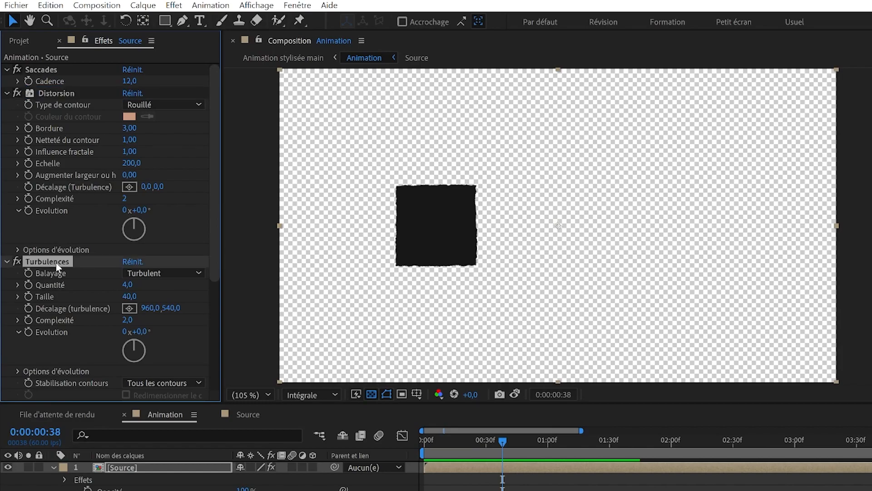
pyautogui.press('Return')
pyautogui.write('Renflement')
pyautogui.press('Return')
# Rename the Turbulences 2 effect as Texture
pyautogui.scroll(-4, 80, 288)
pyautogui.click(80, 288)
pyautogui.press('Return')
pyautogui.write('Te')
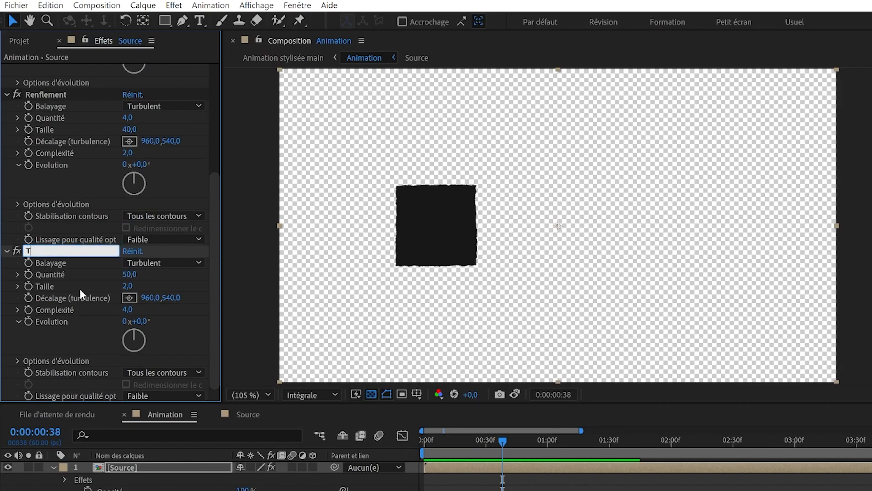
pyautogui.write('xture')
pyautogui.press('Return')
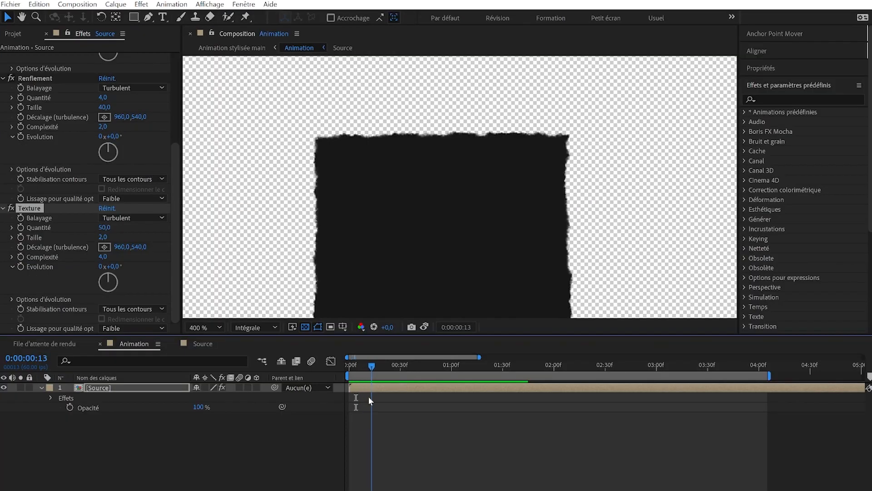
# Scrub through the start of the animation and examine the square's edges with the whole composition in view
pyautogui.moveTo(368, 396); pyautogui.dragTo(421, 398)
pyautogui.hotkey('shift', '/')
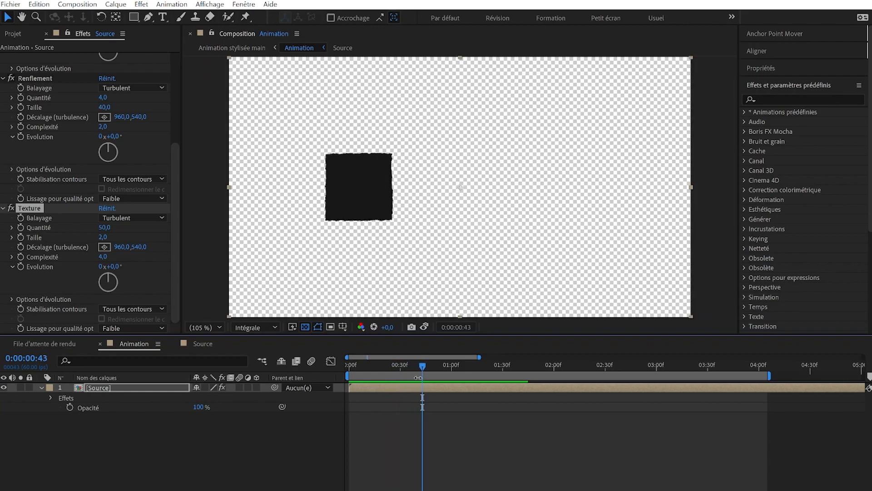
pyautogui.moveTo(408, 367); pyautogui.dragTo(413, 364)
# Add an expression to the Générateur aléatoire property in the Distorsion effect's evolution options
pyautogui.scroll(5, 95, 211)
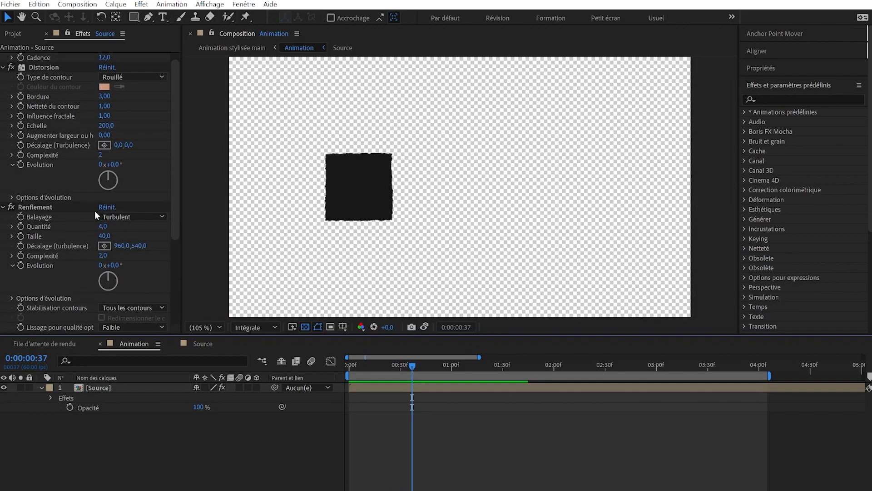
pyautogui.scroll(-5, 93, 200)
pyautogui.scroll(4, 29, 158)
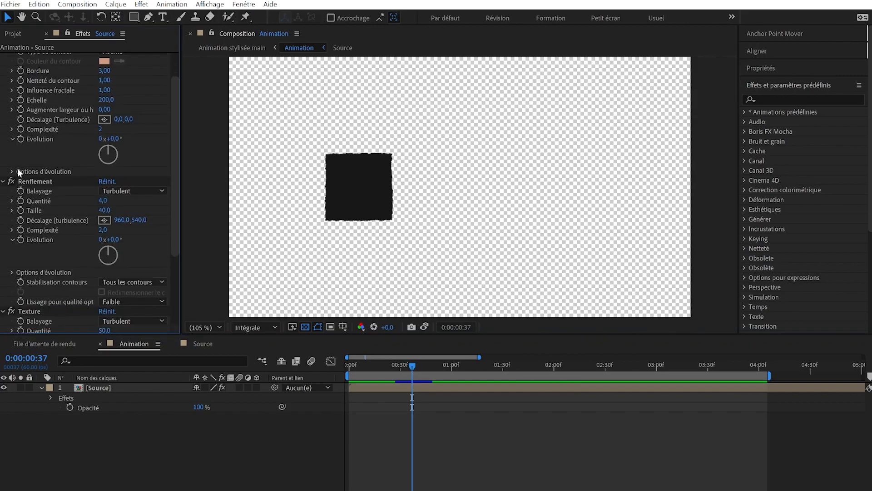
pyautogui.click(12, 170)
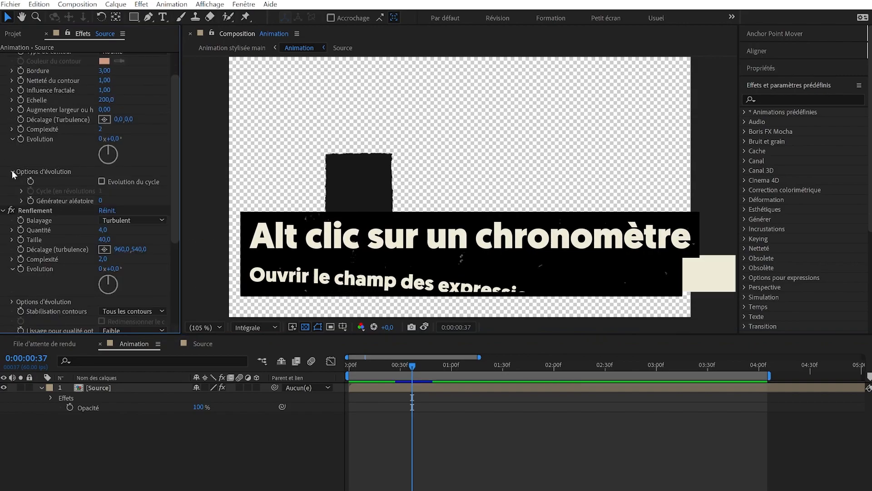
pyautogui.keyDown('alt'); pyautogui.click(30, 201); pyautogui.keyUp('alt')
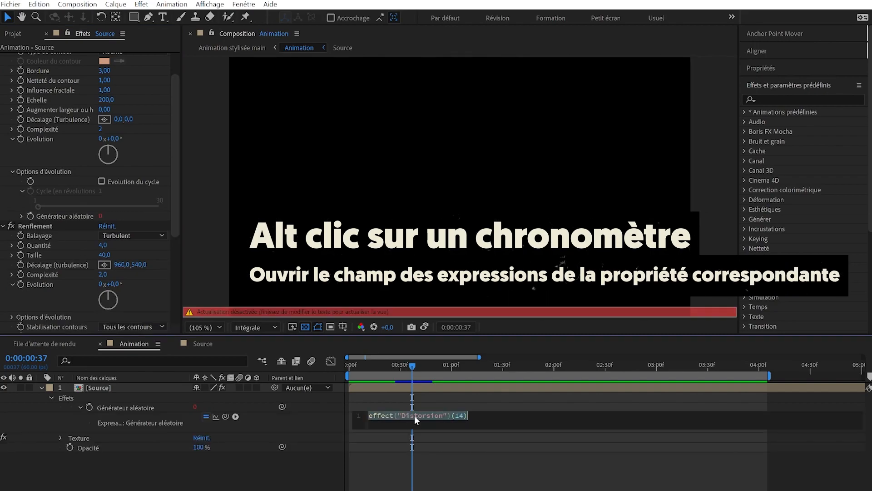
pyautogui.click(154, 424)
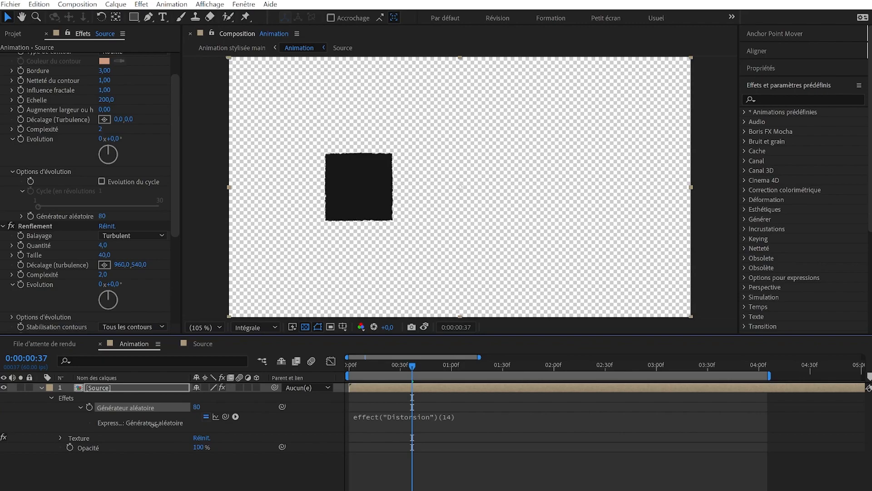
pyautogui.moveTo(155, 426); pyautogui.dragTo(148, 432)
# Replace the default Générateur aléatoire expression of the Distorsion effect with time*100;
pyautogui.click(396, 415)
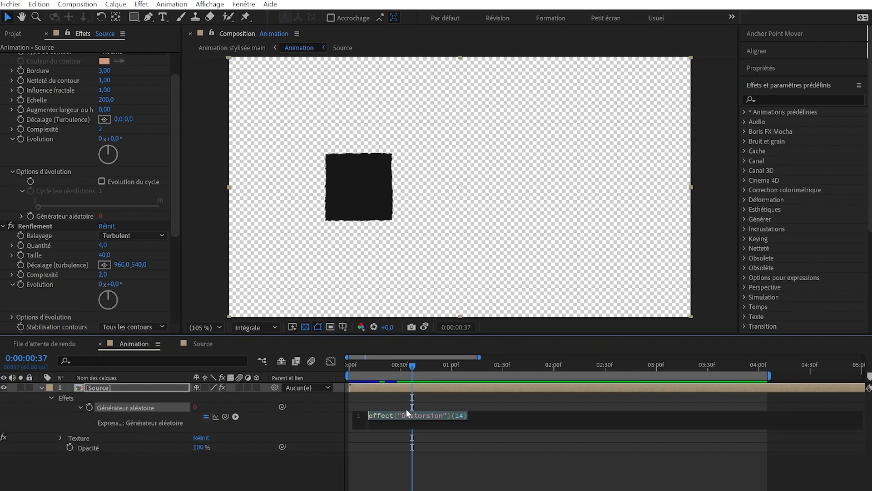
pyautogui.press('BackSpace')
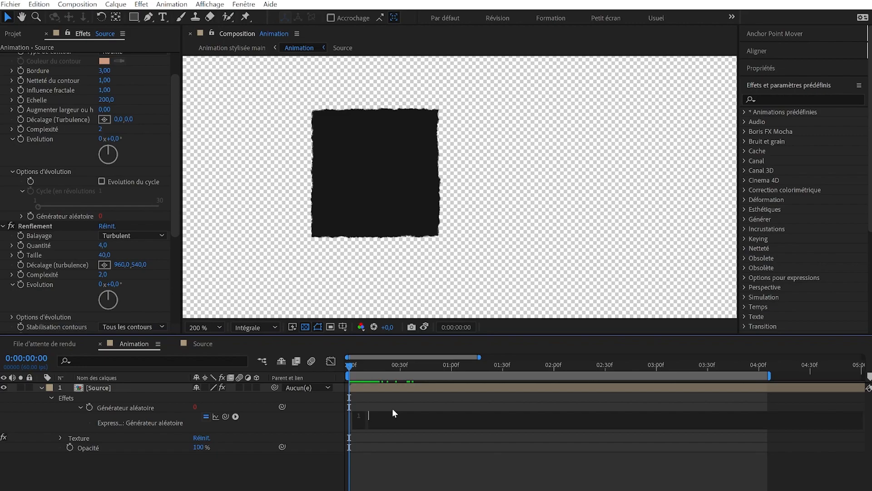
pyautogui.write('time*100;')
pyautogui.click(369, 396)
# Step through the first frames and inspect how the expression affects the square's edges, then return to the start
pyautogui.press('pagedown')
pyautogui.press('pagedown')
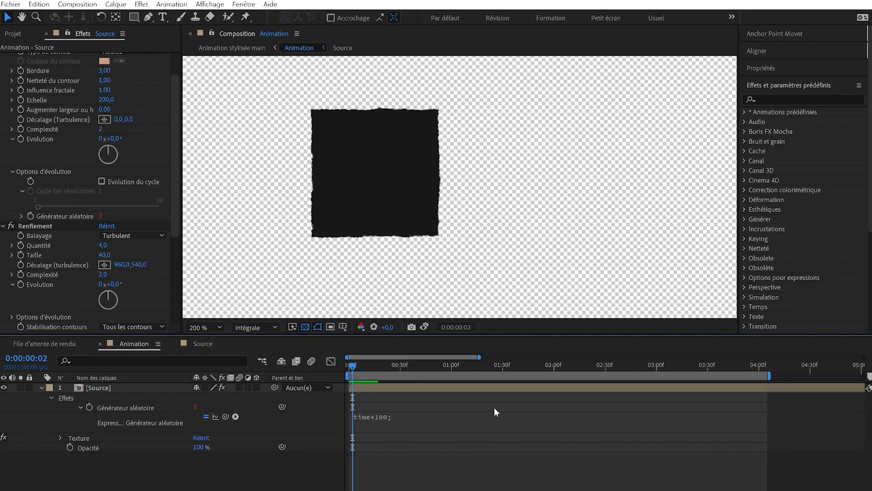
pyautogui.press('pagedown')
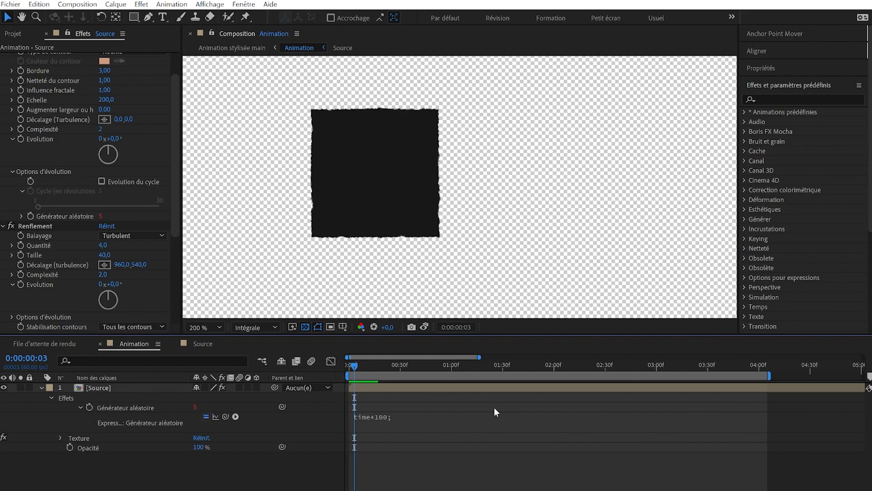
pyautogui.press('Home')
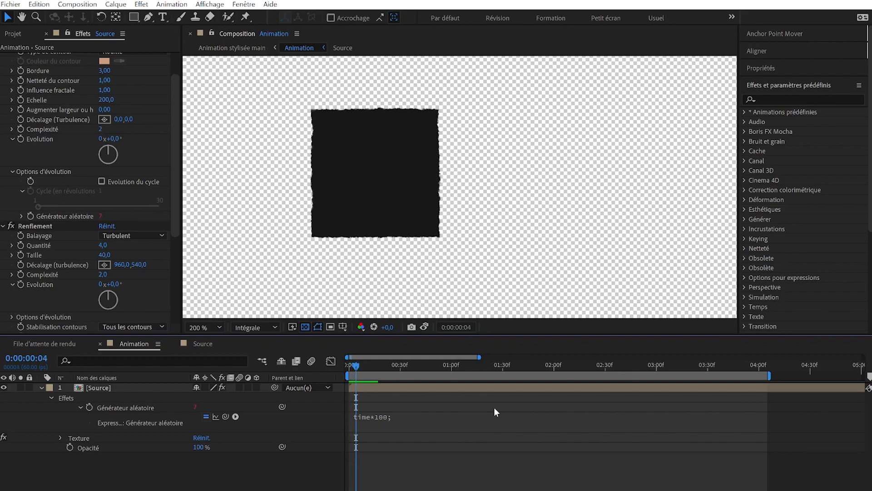
pyautogui.hotkey('shift', '/')
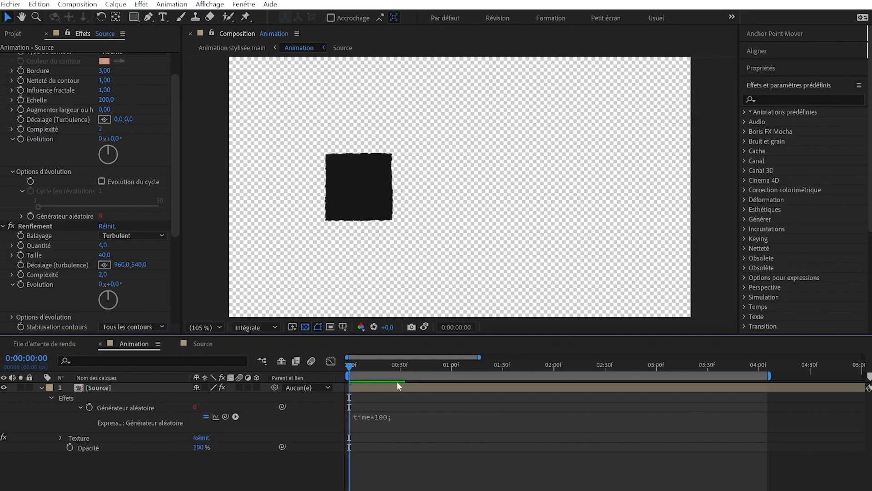
pyautogui.press('.')
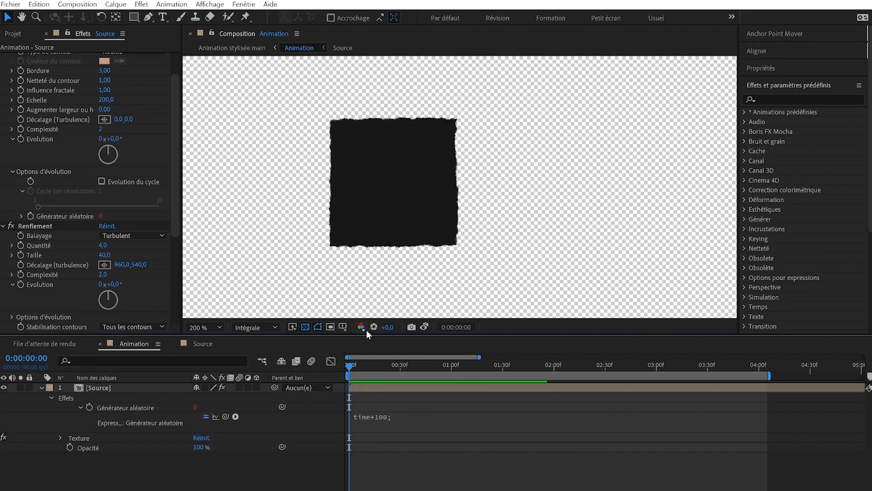
pyautogui.hotkey('shift', '/')
# Insert the line posterizeTime(6); above the time expression of the Distorsion effect's Générateur aléatoire
pyautogui.click(377, 415)
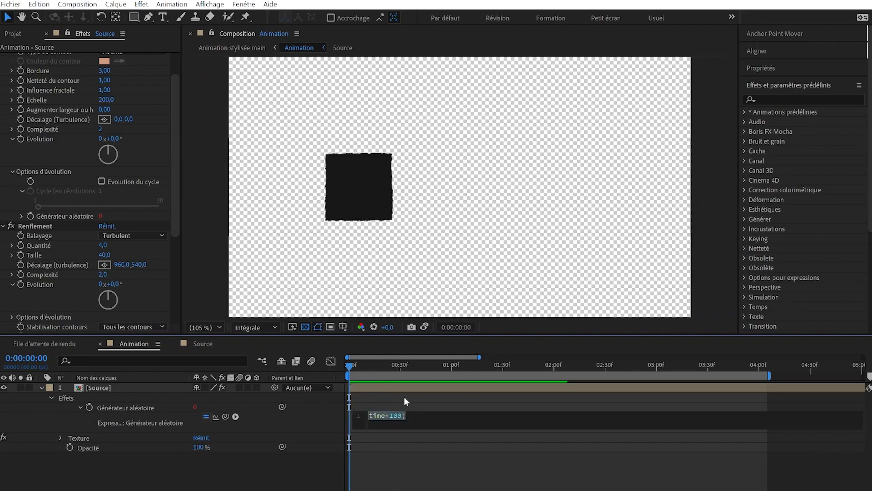
pyautogui.press('Home')
pyautogui.press('Return')
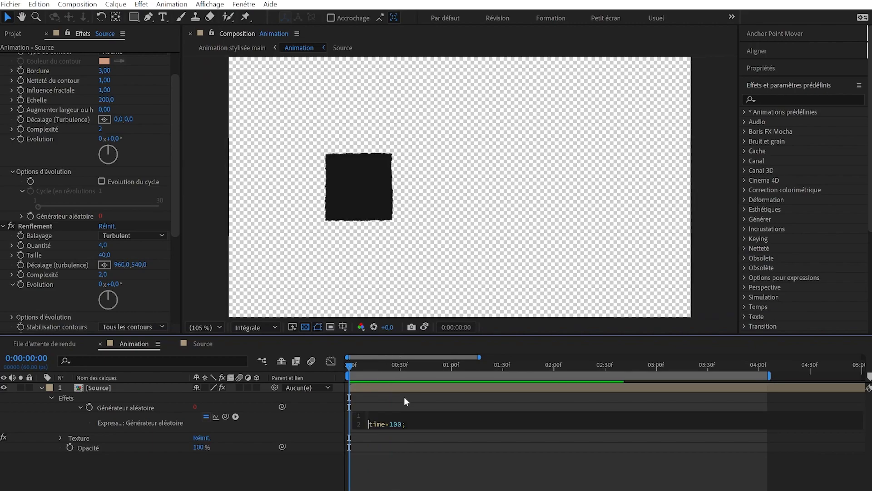
pyautogui.press('Up')
pyautogui.write('post')
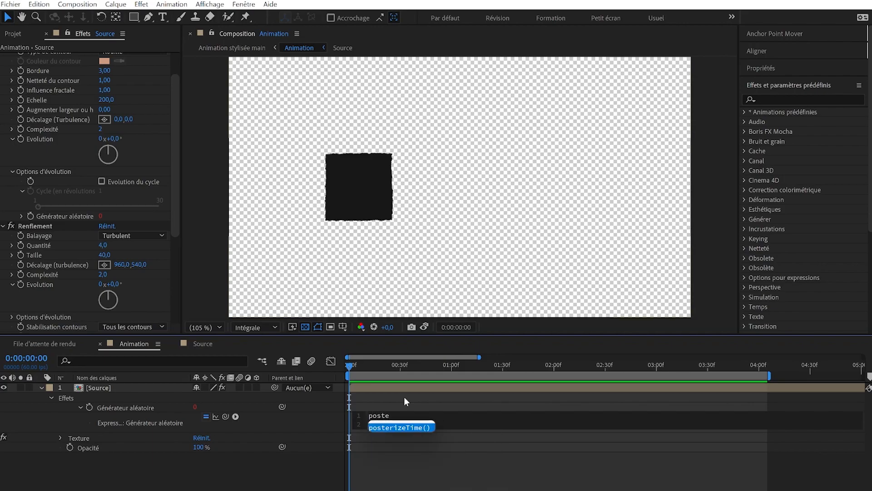
pyautogui.write('e')
pyautogui.press('Return')
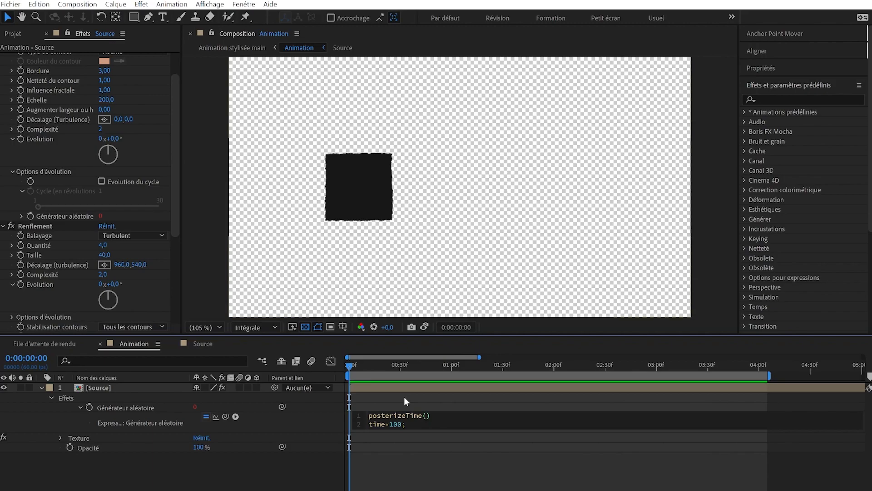
pyautogui.press('End')
pyautogui.write(';')
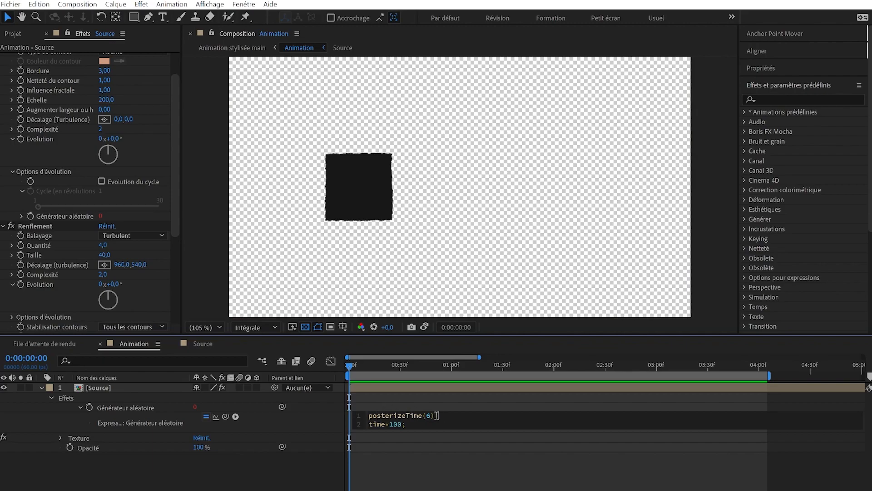
pyautogui.doubleClick(429, 416)
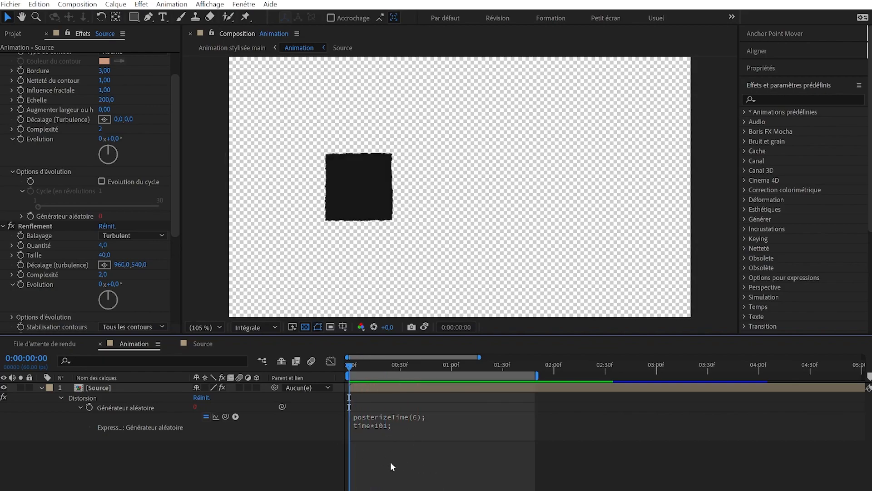
# Copy the Distorsion seed expression and paste it into the Générateur aléatoire property of the Renflement effect
pyautogui.click(416, 429)
pyautogui.hotkey('ctrl', 'c')
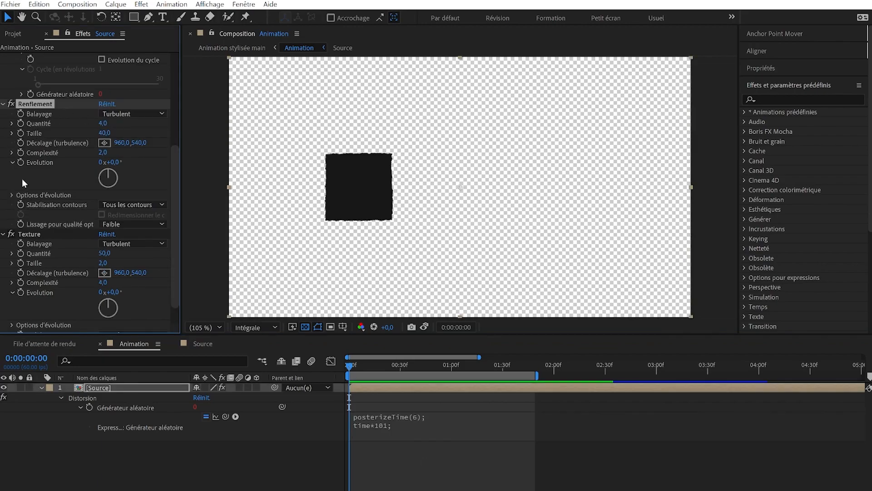
pyautogui.click(10, 194)
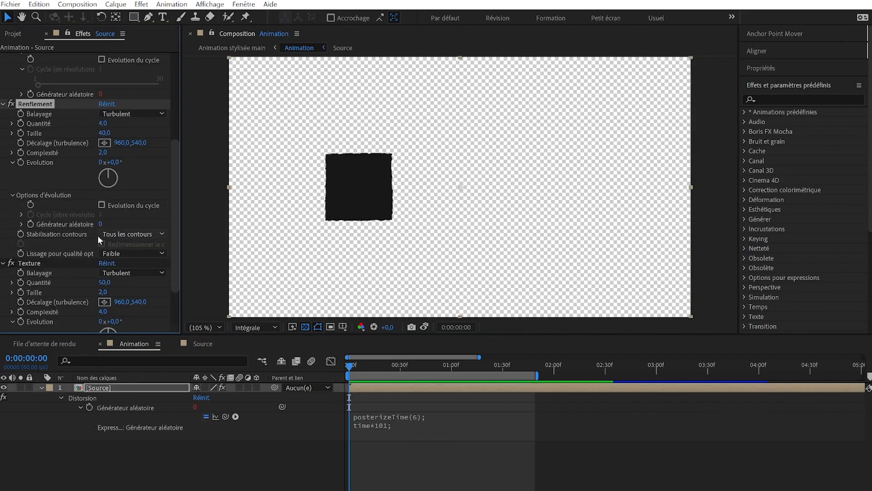
pyautogui.keyDown('alt'); pyautogui.click(31, 224); pyautogui.keyUp('alt')
pyautogui.hotkey('ctrl', 'v')
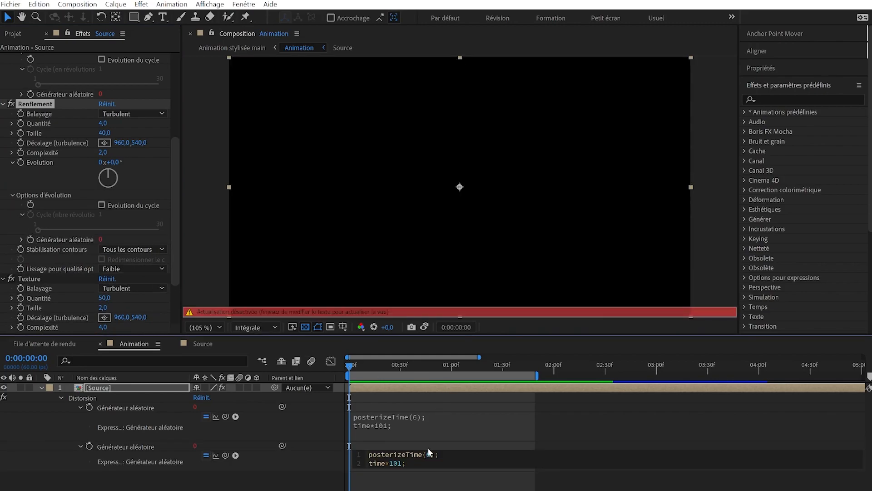
pyautogui.click(424, 484)
# Paste the same posterizeTime(6); time*101; expression into the Générateur aléatoire property of the Texture effect
pyautogui.scroll(-3, 113, 260)
pyautogui.click(13, 299)
pyautogui.scroll(-2, 36, 299)
pyautogui.keyDown('alt'); pyautogui.click(31, 302); pyautogui.keyUp('alt')
pyautogui.hotkey('ctrl', 'v')
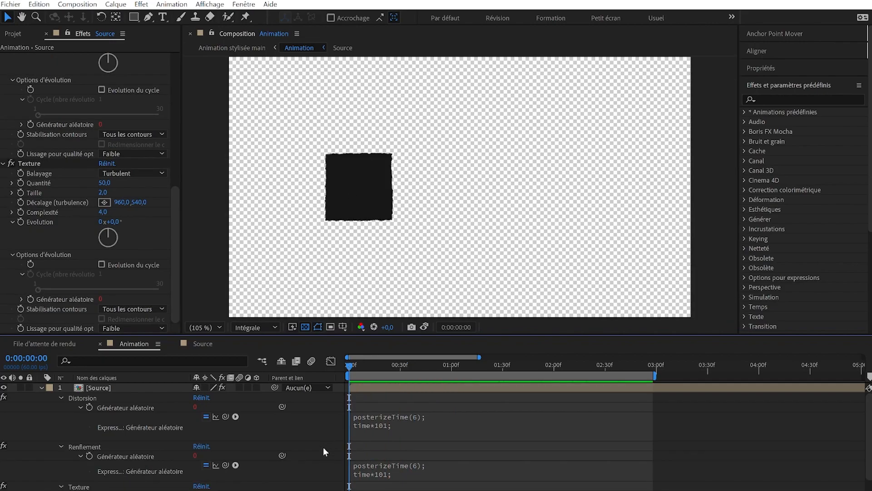
# Move through the first second of the Animation composition and compare the Générateur aléatoire values with the time expression
pyautogui.click(393, 366)
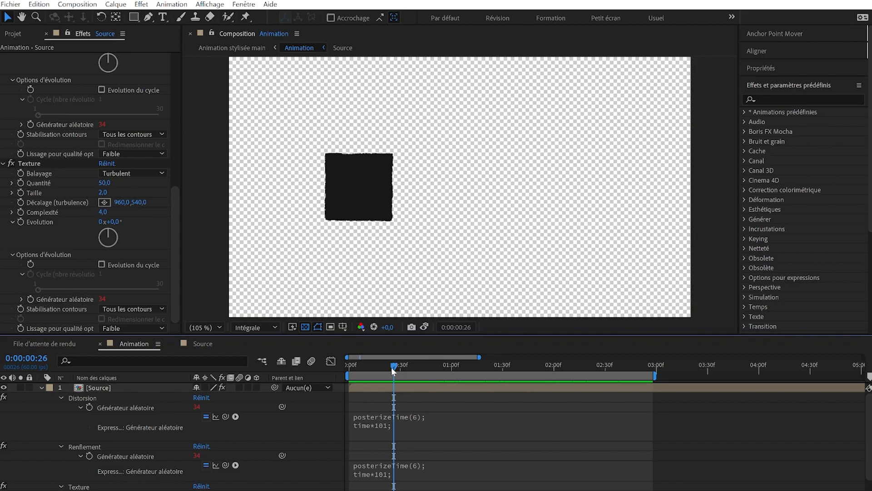
pyautogui.click(387, 366)
pyautogui.click(373, 423)
pyautogui.doubleClick(376, 425)
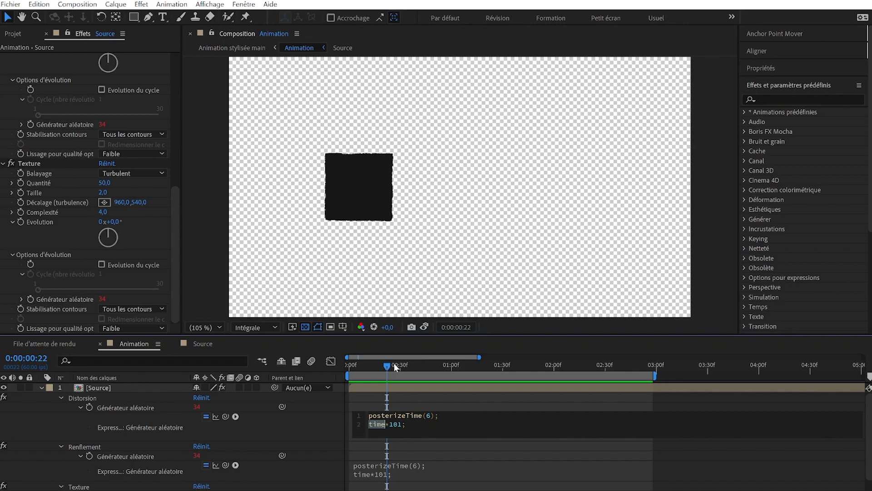
pyautogui.click(449, 366)
pyautogui.moveTo(450, 367); pyautogui.dragTo(453, 368)
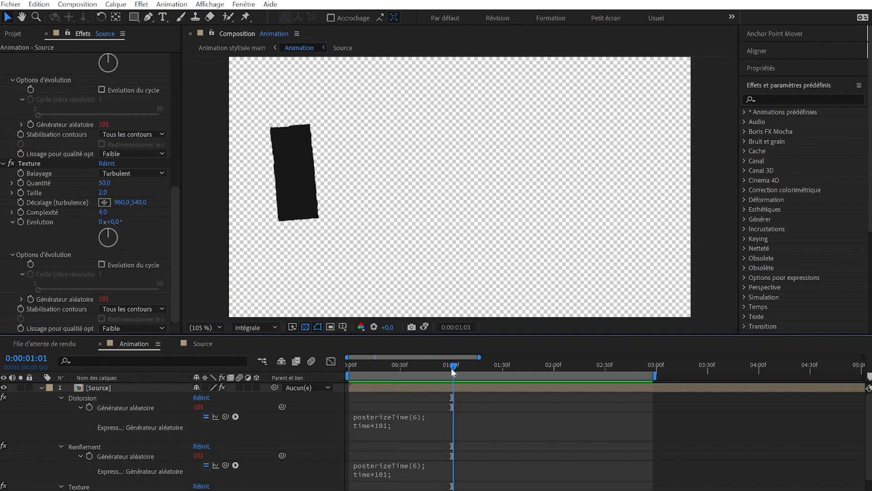
# Review the time*101 and posterizeTime(6) lines of the Distorsion expression and compare them with the Cadence of the Saccades effect
pyautogui.click(369, 428)
pyautogui.click(377, 424)
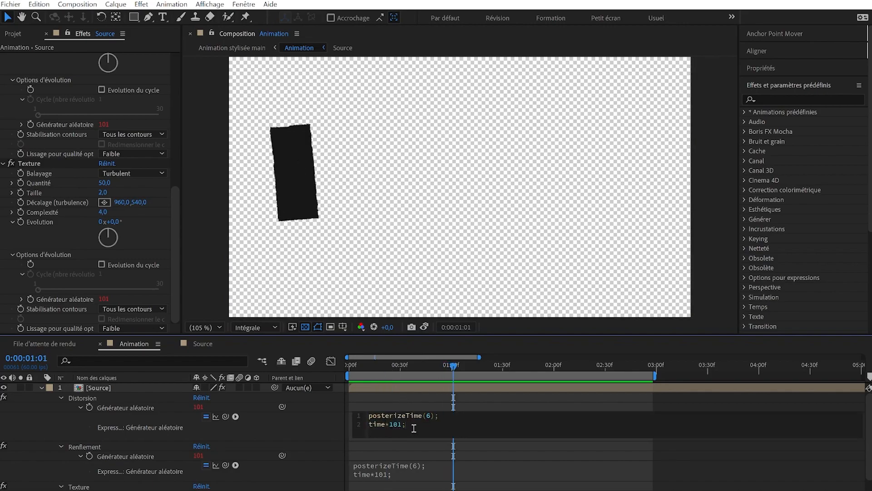
pyautogui.moveTo(403, 424); pyautogui.dragTo(385, 424)
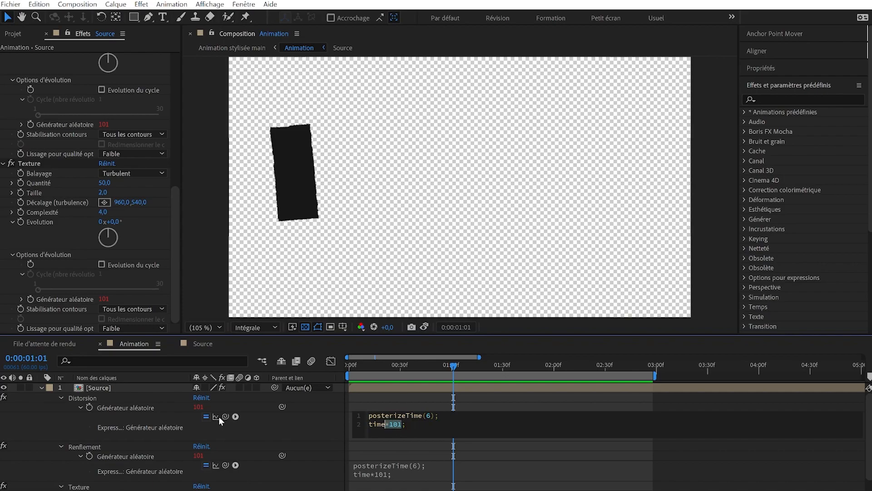
pyautogui.click(411, 424)
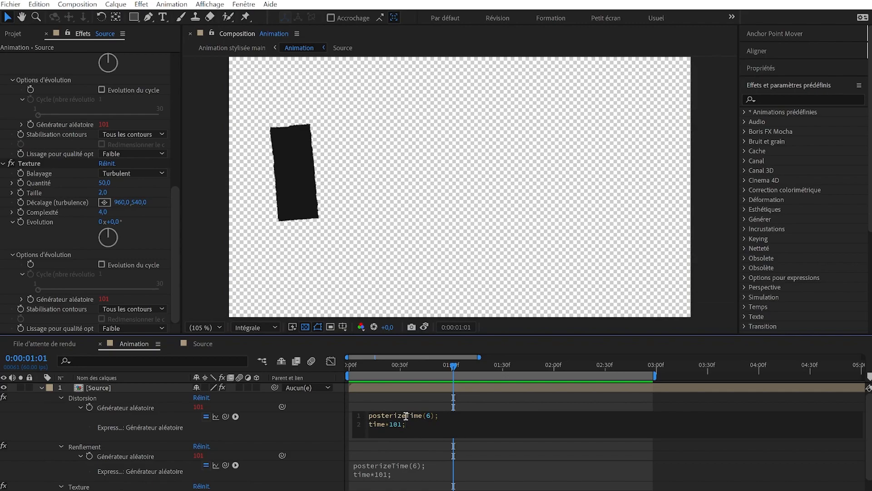
pyautogui.doubleClick(391, 414)
pyautogui.click(443, 415)
pyautogui.moveTo(441, 416); pyautogui.dragTo(368, 414)
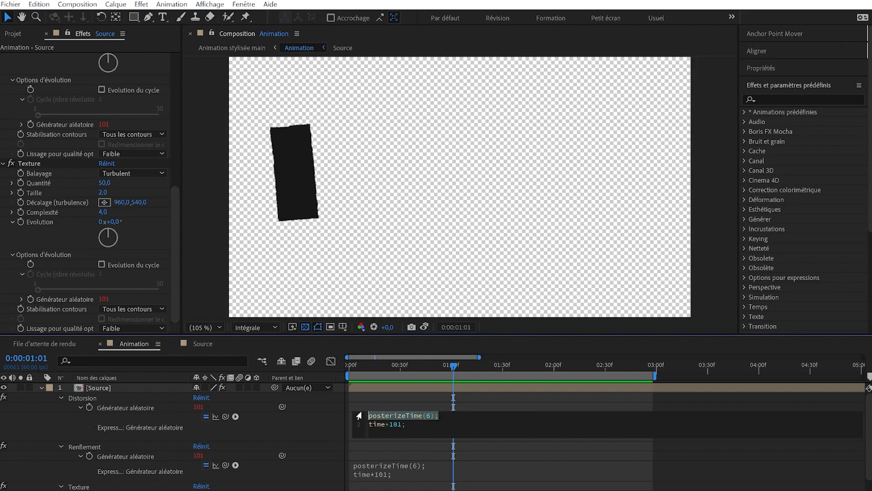
pyautogui.moveTo(421, 427); pyautogui.dragTo(357, 416)
pyautogui.click(430, 415)
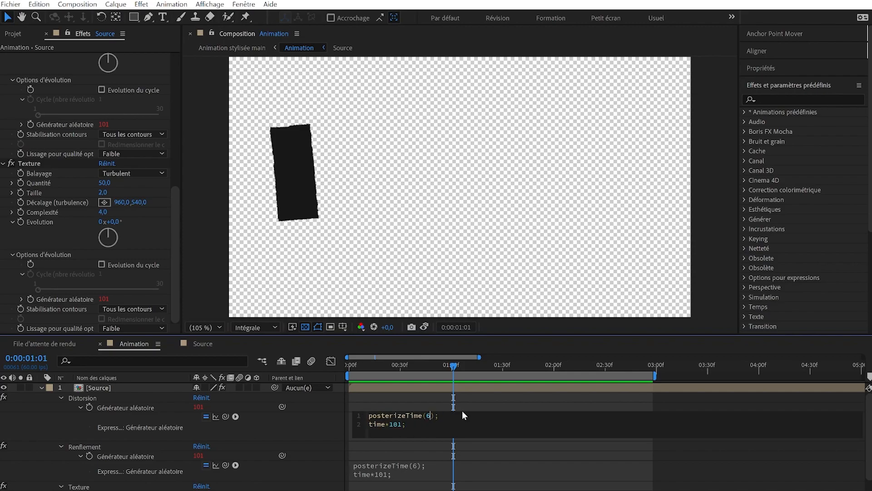
pyautogui.doubleClick(428, 415)
pyautogui.click(428, 406)
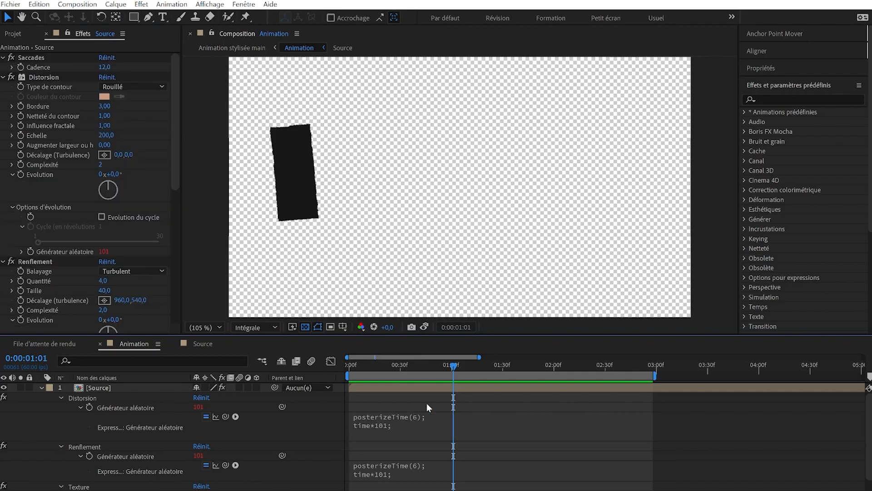
pyautogui.click(103, 67)
pyautogui.click(137, 62)
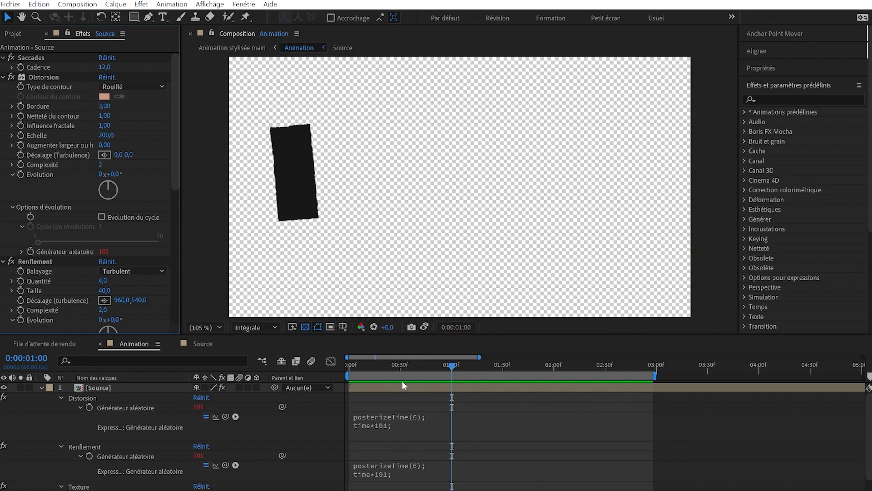
# Add the expression wiggle(3,5); to the Source layer's Position property and preview the movement of the square up close
pyautogui.moveTo(452, 366); pyautogui.dragTo(349, 365)
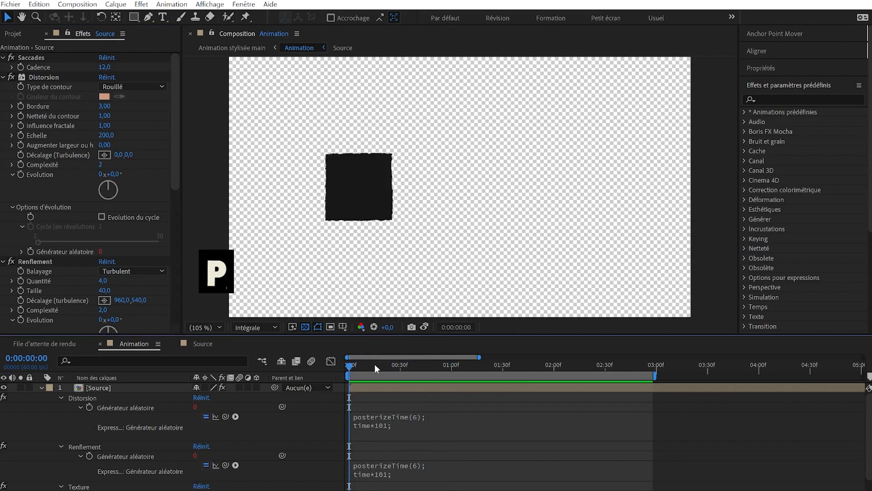
pyautogui.press('p')
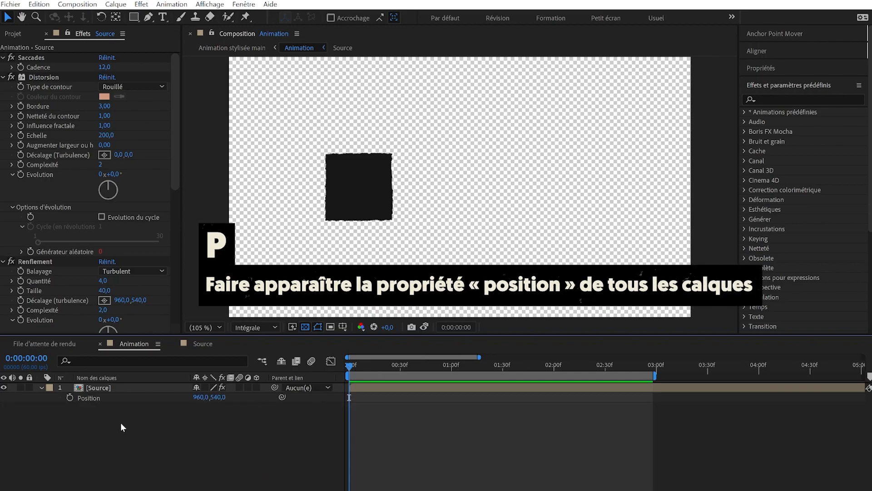
pyautogui.keyDown('alt'); pyautogui.click(69, 397); pyautogui.keyUp('alt')
pyautogui.write('w')
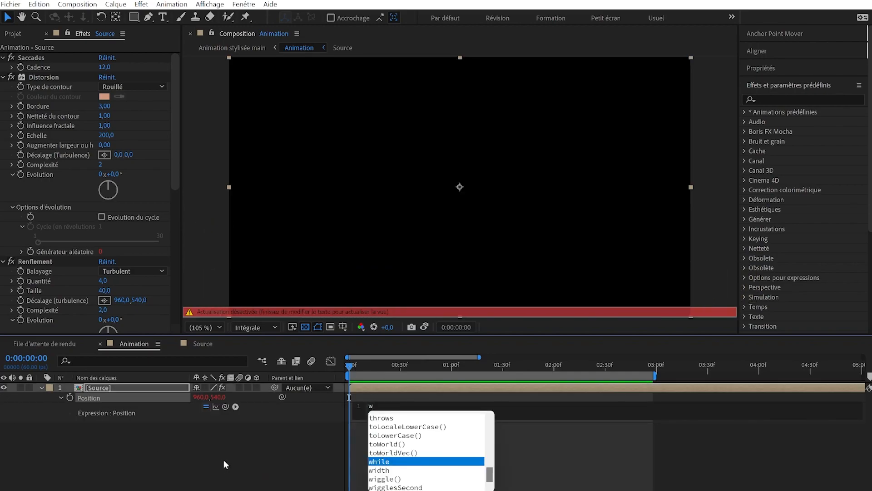
pyautogui.write('iggle')
pyautogui.press('Return')
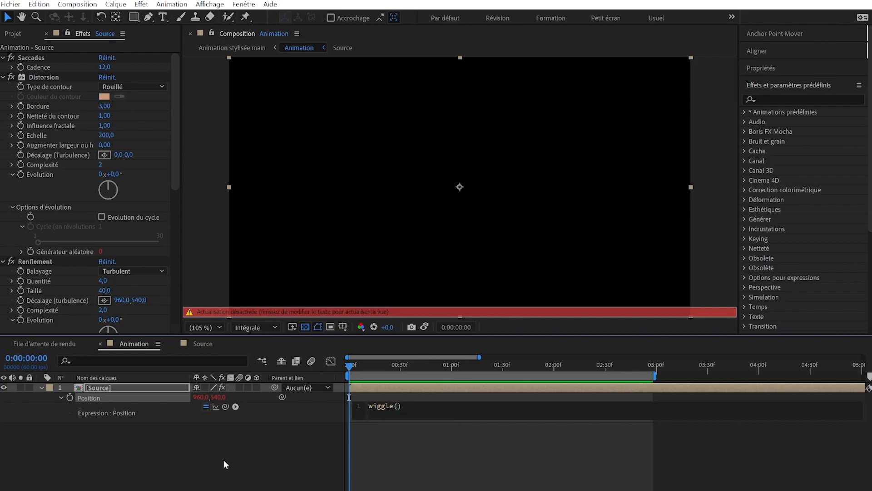
pyautogui.click(262, 437)
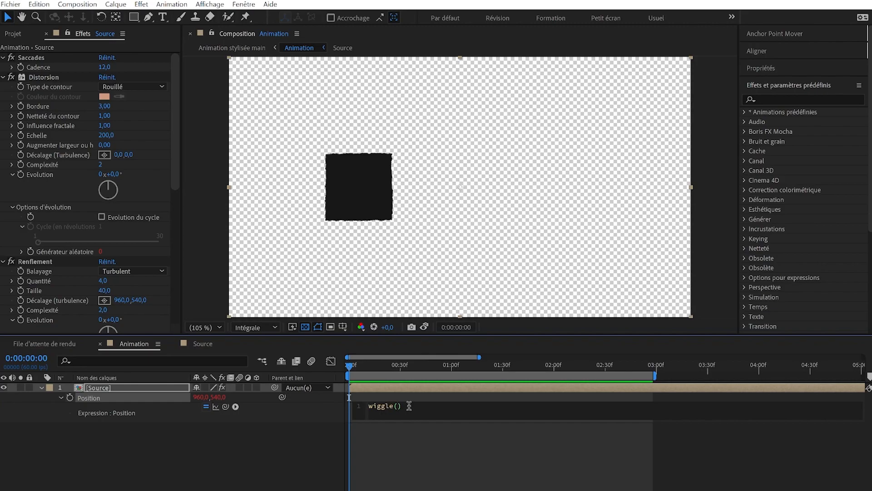
pyautogui.write('3,')
pyautogui.write('5);')
pyautogui.click(424, 438)
pyautogui.scroll(2, 366, 203)
pyautogui.press('h')
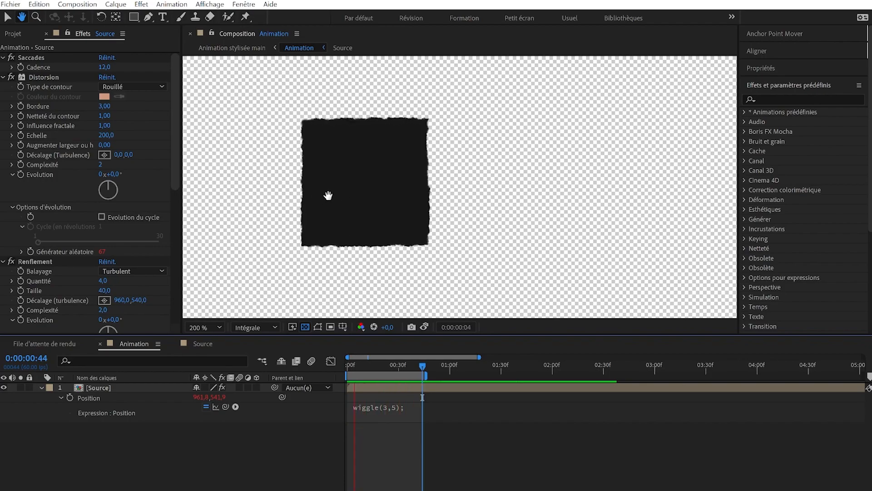
# Insert the line posterizeTime(12); above wiggle(3,5); in the Position expression and preview the animation
pyautogui.click(397, 408)
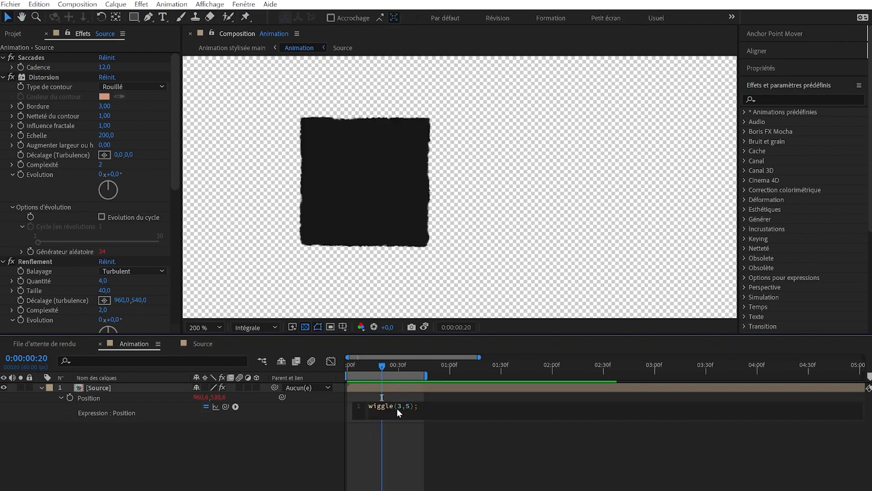
pyautogui.hotkey('ctrl', 'a')
pyautogui.press('BackSpace')
pyautogui.write('post')
pyautogui.press('Return')
pyautogui.write('12')
pyautogui.click(407, 458)
pyautogui.press('space')
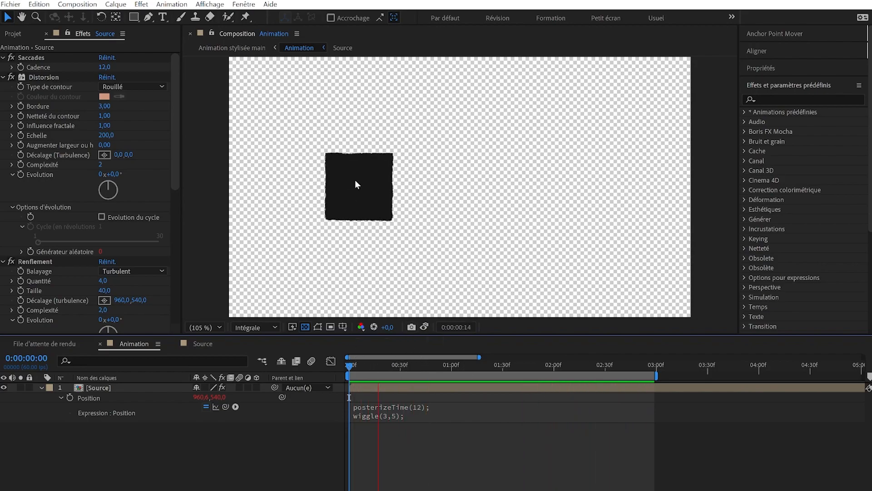
# Apply the Bruit de turbulence effect to the Source layer
pyautogui.hotkey('ctrl', 'space')
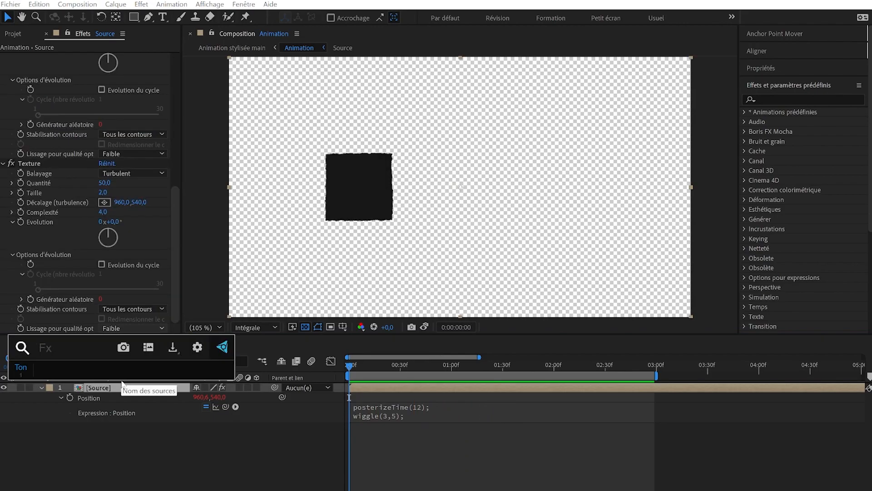
pyautogui.write('bruit de')
pyautogui.press('Return')
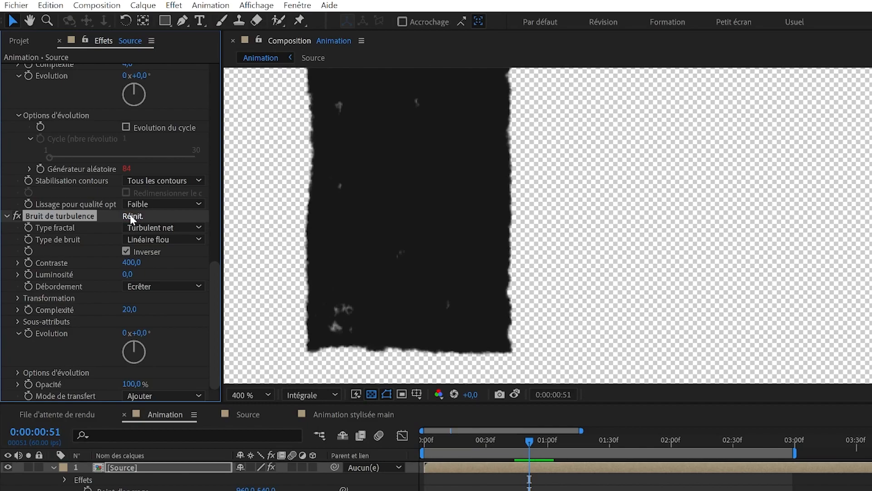
# Examine how the Contraste and Luminosité settings of Bruit de turbulence affect the grain inside the black shape
pyautogui.click(119, 274)
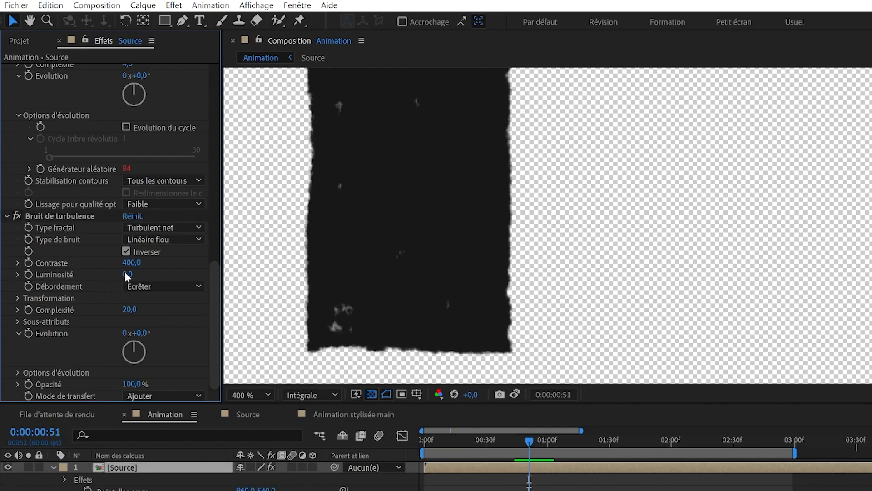
pyautogui.moveTo(131, 262); pyautogui.dragTo(322, 272)
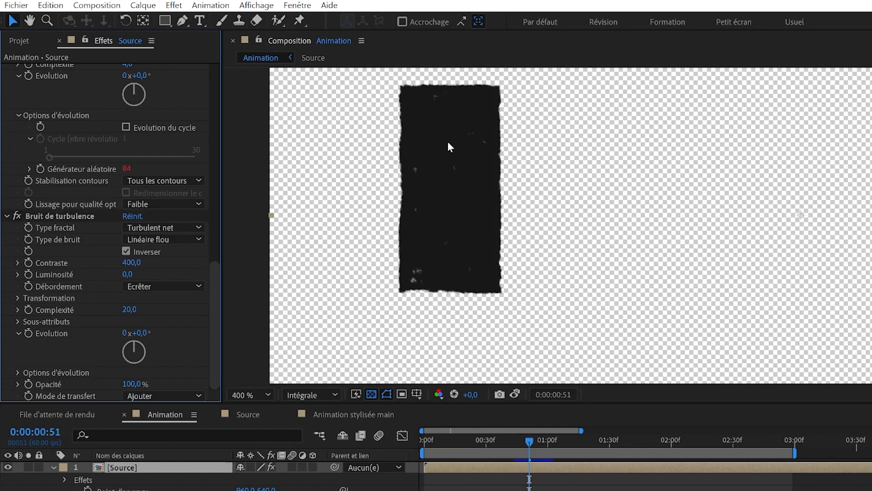
pyautogui.scroll(1, 448, 142)
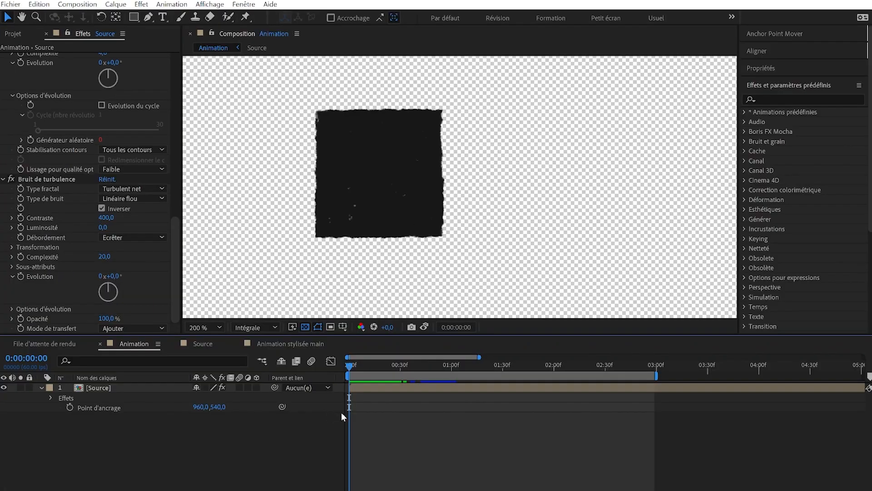
# Expand the evolution options of Bruit de turbulence and review its Générateur aléatoire expression alongside those of the other effects
pyautogui.moveTo(348, 412); pyautogui.dragTo(369, 412)
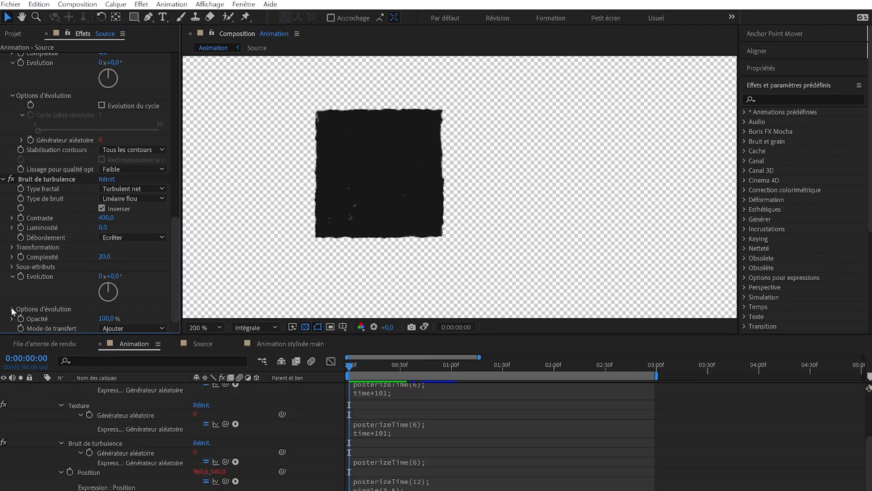
pyautogui.click(11, 308)
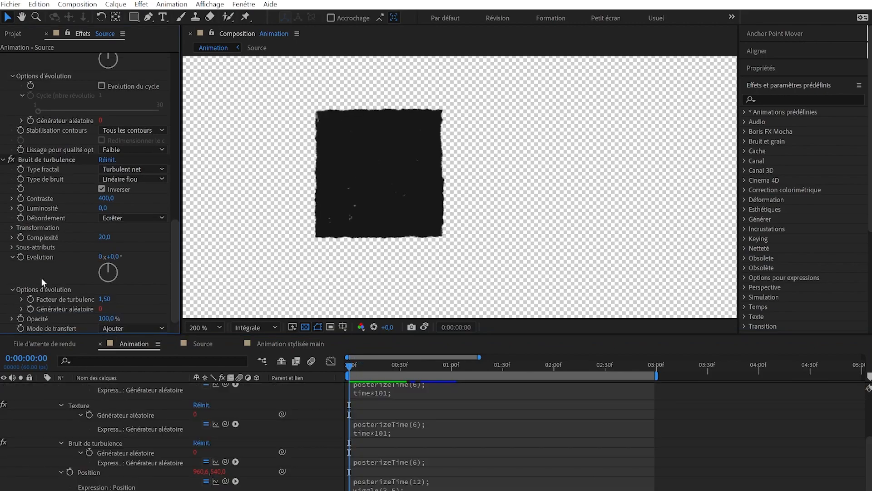
pyautogui.click(394, 433)
pyautogui.click(387, 453)
pyautogui.moveTo(349, 444); pyautogui.dragTo(404, 444)
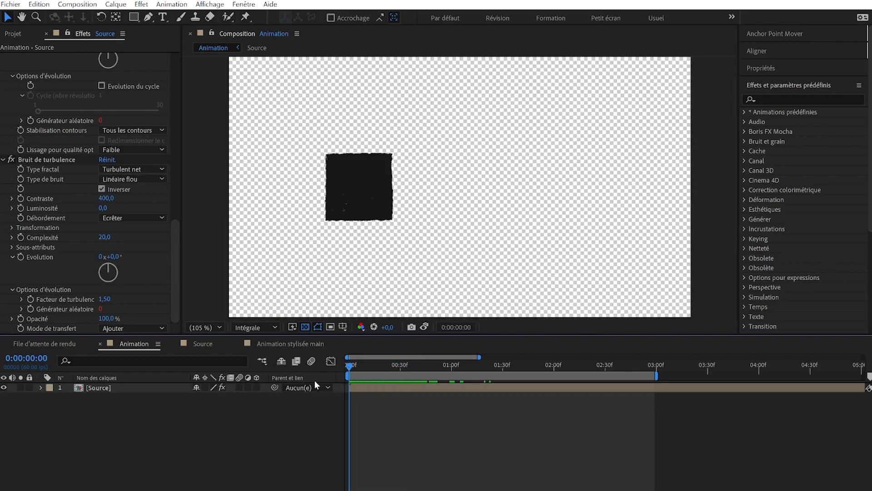
# Scrub the Animation composition, then open the Animation stylisée main composition and check the textured square over the paper background
pyautogui.moveTo(366, 394); pyautogui.dragTo(317, 390)
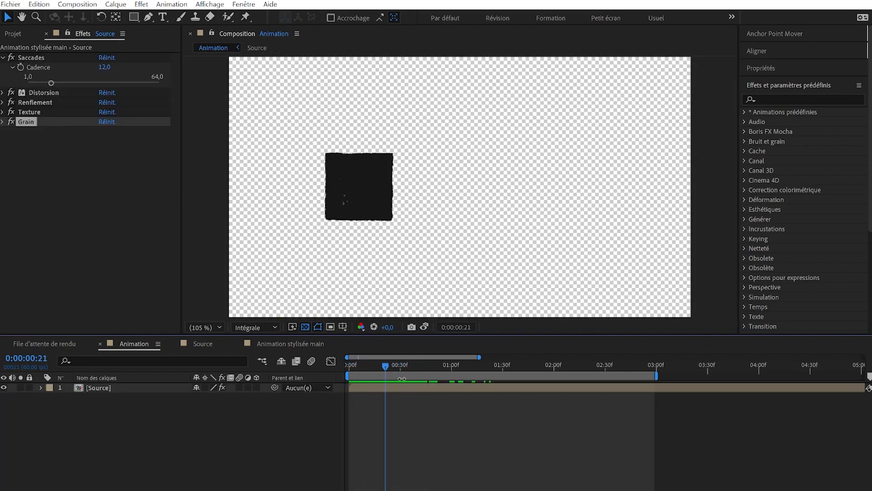
pyautogui.moveTo(385, 366); pyautogui.dragTo(370, 366)
pyautogui.click(291, 344)
pyautogui.click(461, 367)
pyautogui.click(461, 397)
pyautogui.moveTo(461, 367); pyautogui.dragTo(403, 374)
pyautogui.press('pageup')
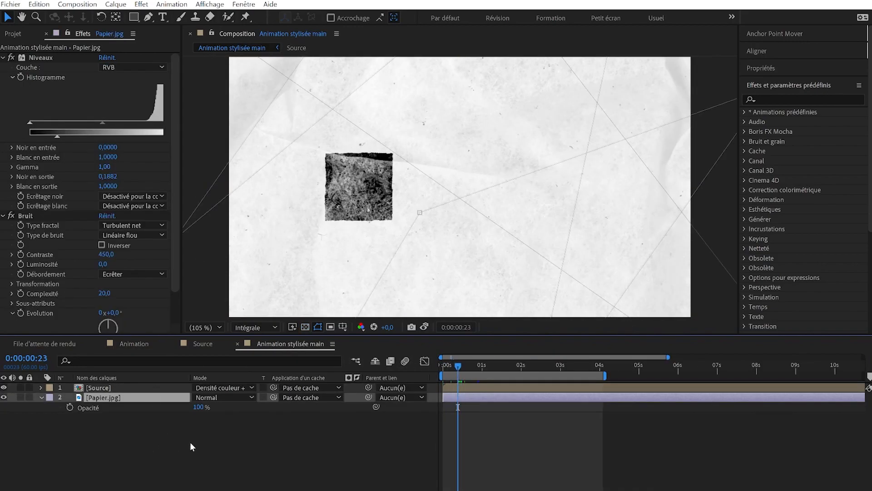
# Examine the Position keyframes of the Papier.jpg layer and how the paper shifts behind the square over time
pyautogui.scroll(-5, 450, 208)
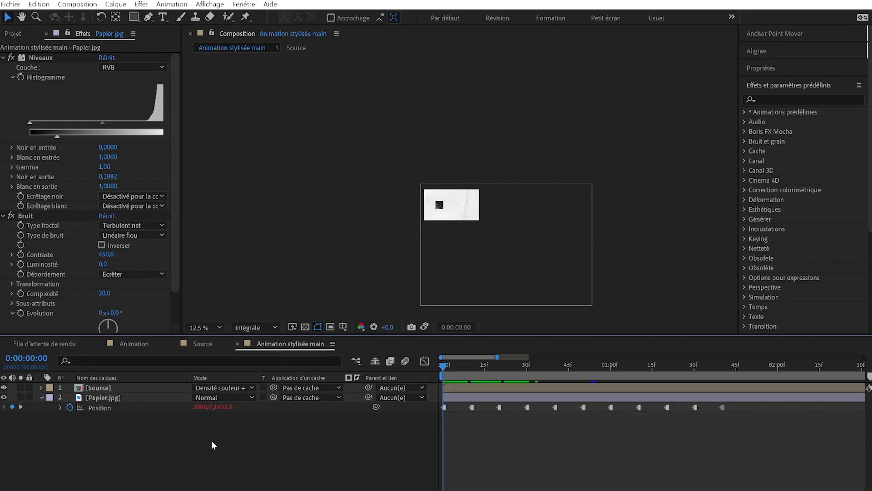
pyautogui.click(98, 398)
pyautogui.moveTo(443, 459); pyautogui.dragTo(527, 459)
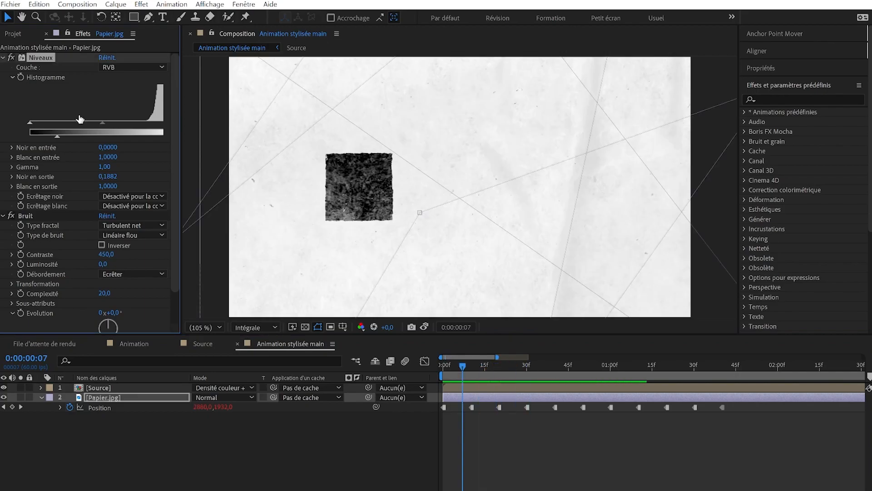
# Compare the paper with the Niveaux and Bruit effects of Papier.jpg disabled and re-enabled, then scrub the timeline to check the moving texture
pyautogui.click(10, 58)
pyautogui.click(10, 59)
pyautogui.click(10, 59)
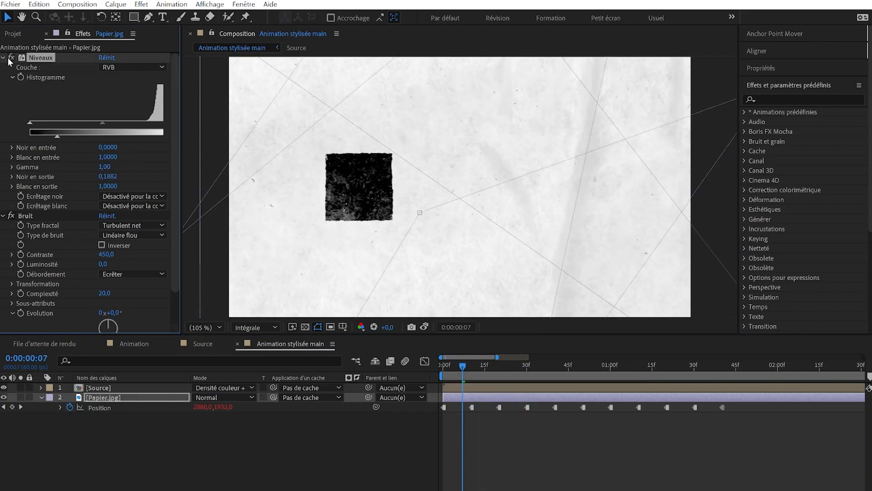
pyautogui.click(10, 58)
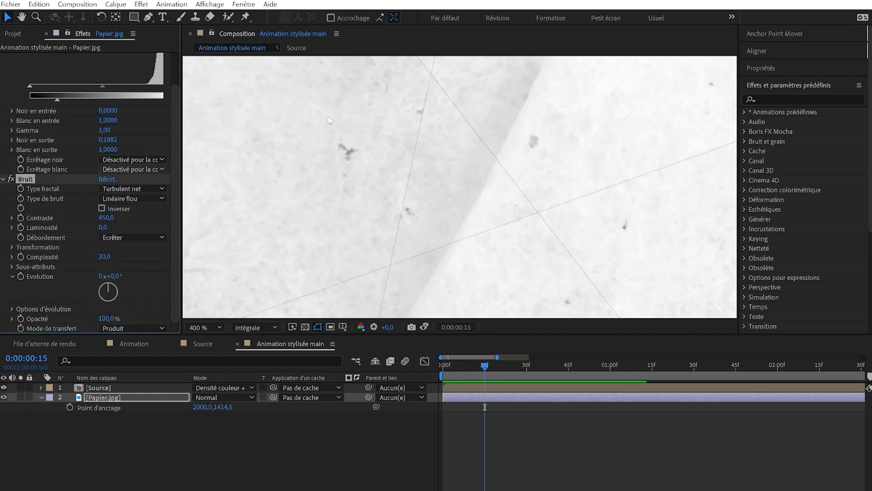
pyautogui.click(11, 180)
pyautogui.click(10, 179)
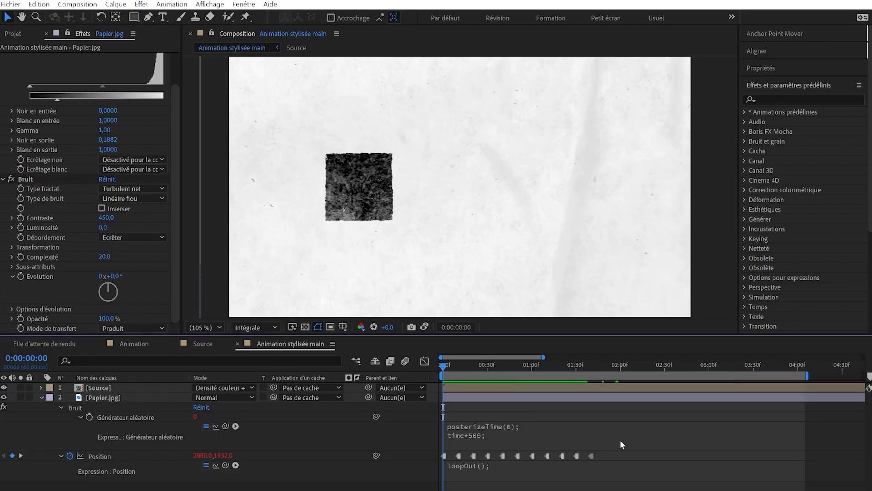
pyautogui.moveTo(452, 367); pyautogui.dragTo(495, 381)
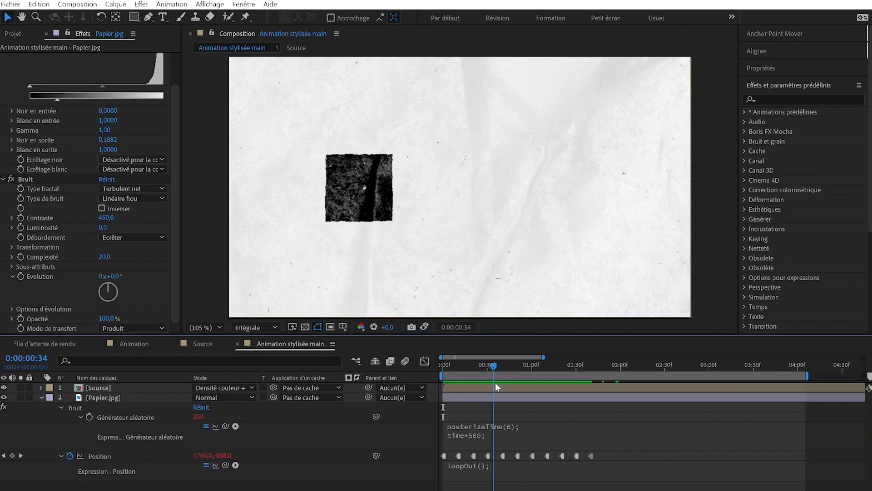
# Switch the Source layer's blending mode to Normal for comparison, then restore it to Densité couleur +
pyautogui.click(223, 388)
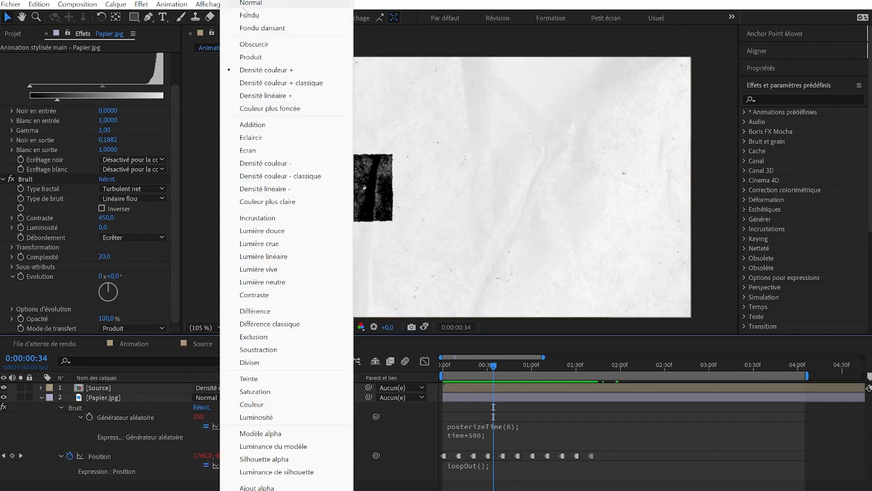
pyautogui.click(244, 5)
pyautogui.click(223, 388)
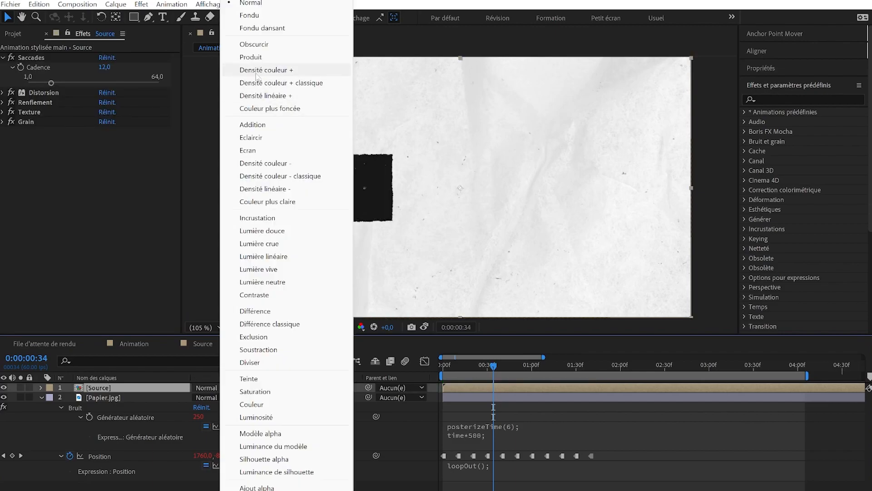
pyautogui.click(254, 70)
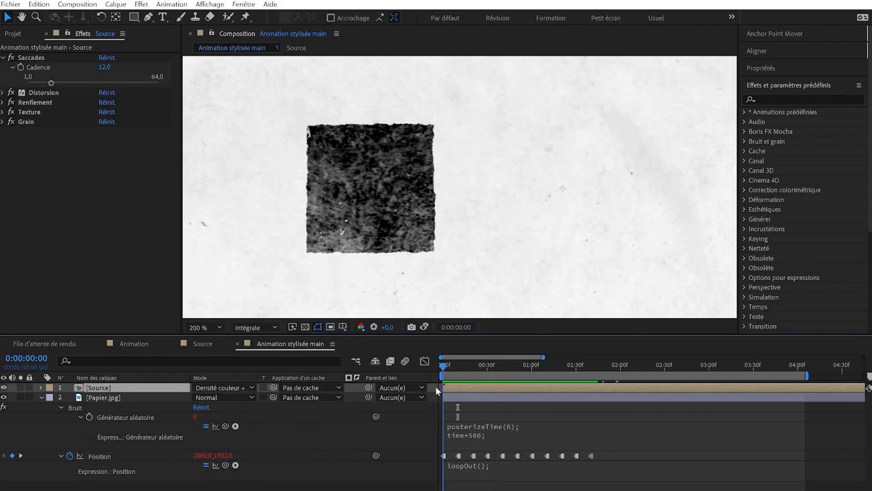
# Scrub the first second of Animation stylisée main to examine how the paper texture blends into the black square
pyautogui.moveTo(443, 366); pyautogui.dragTo(505, 376)
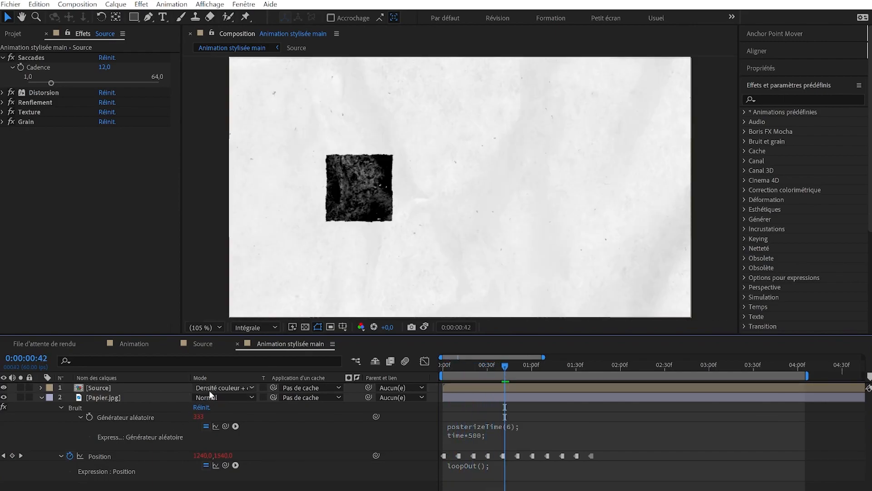
pyautogui.click(215, 388)
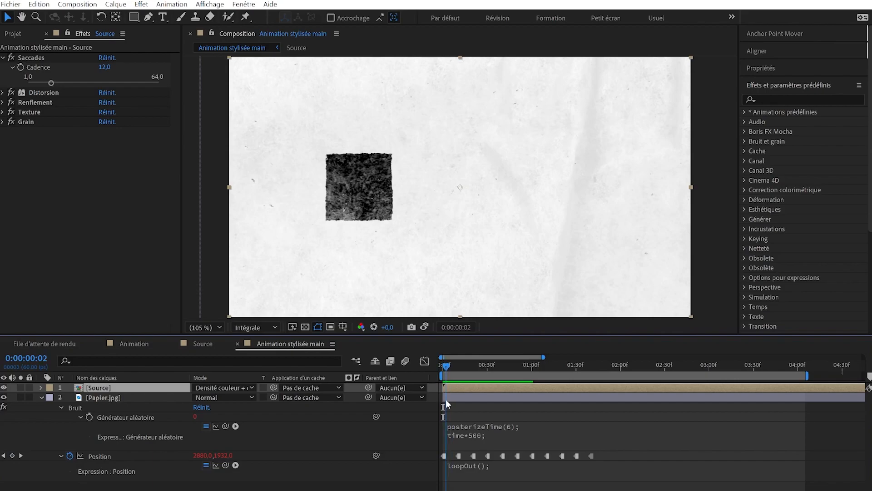
pyautogui.moveTo(443, 418); pyautogui.dragTo(494, 426)
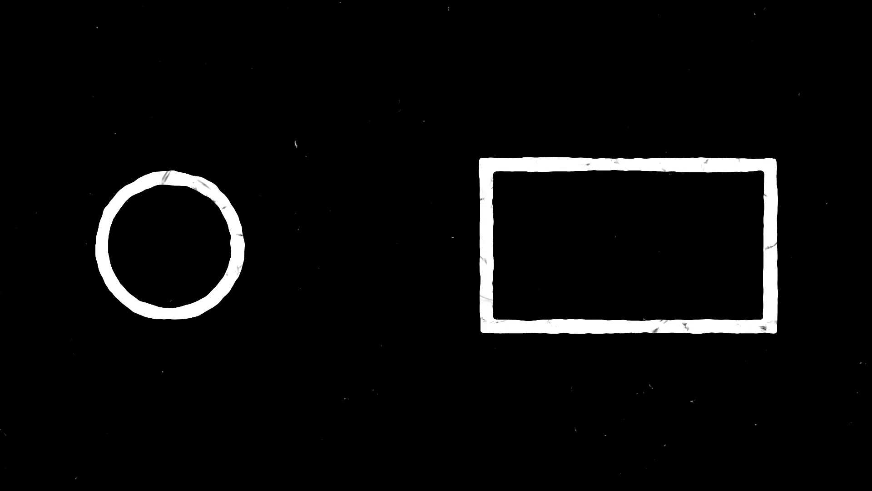